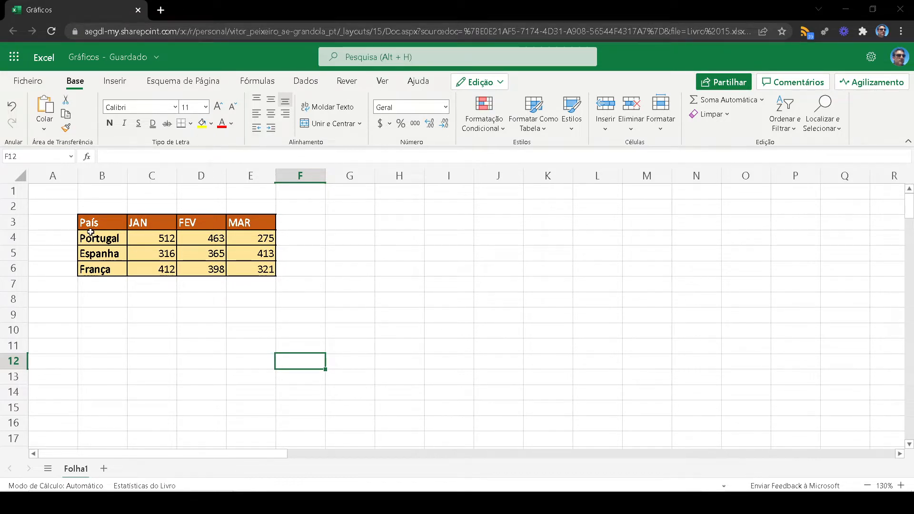
pyautogui.moveTo(90, 221); pyautogui.dragTo(251, 268)
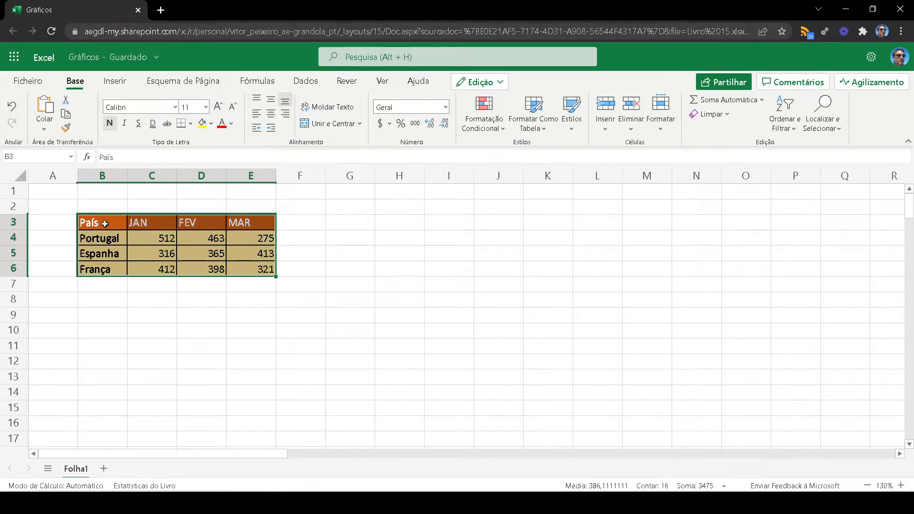
pyautogui.click(310, 221)
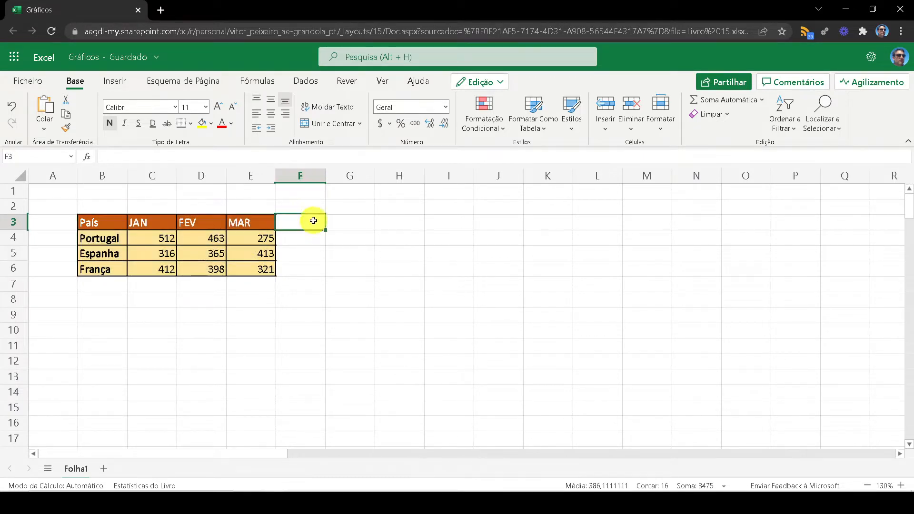
pyautogui.moveTo(83, 223); pyautogui.dragTo(269, 271)
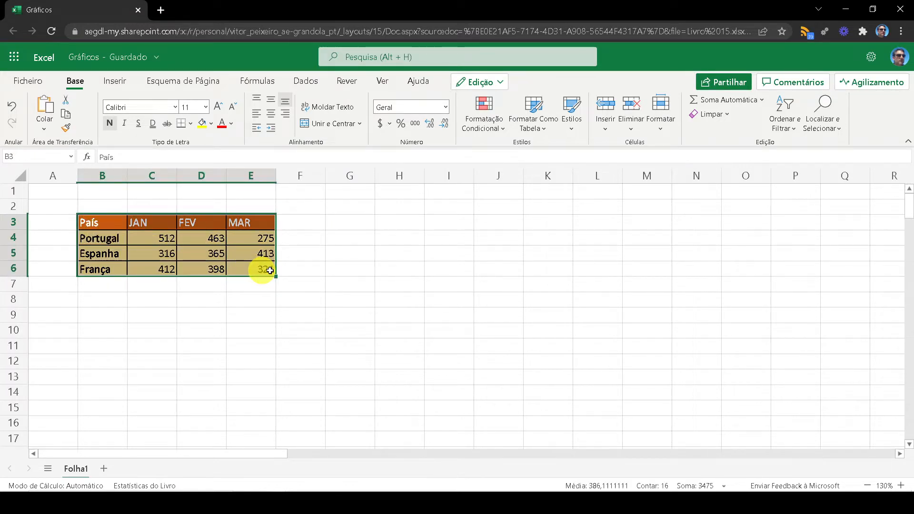
pyautogui.click(328, 258)
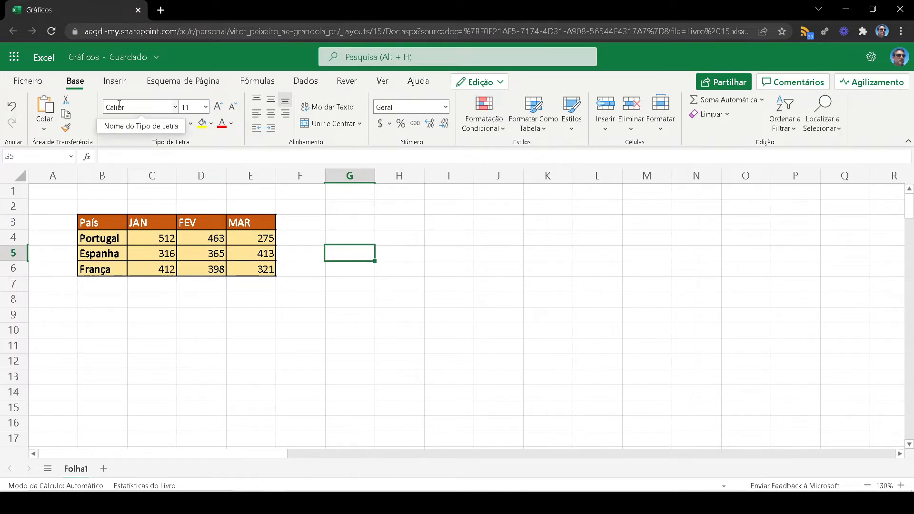
# Look through the available chart types, including column, line, pie, bar, area, scatter and the other charts.
pyautogui.click(116, 82)
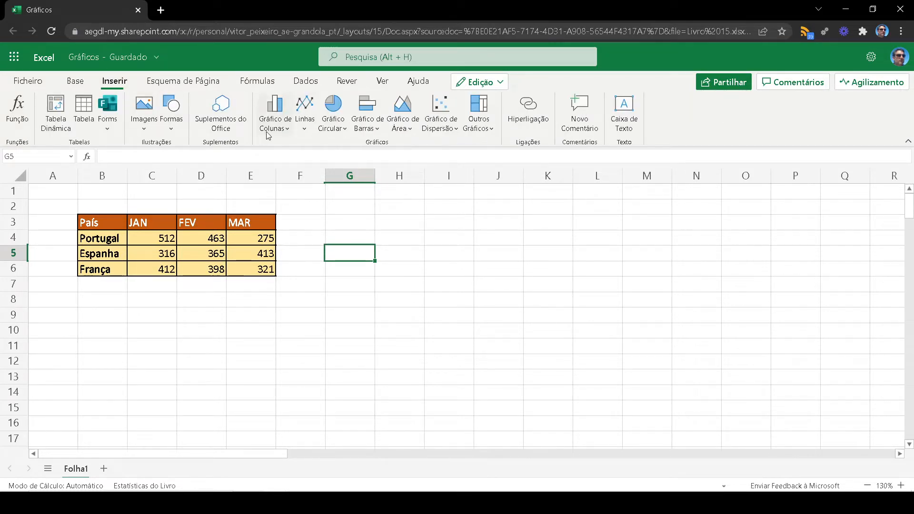
pyautogui.click(288, 130)
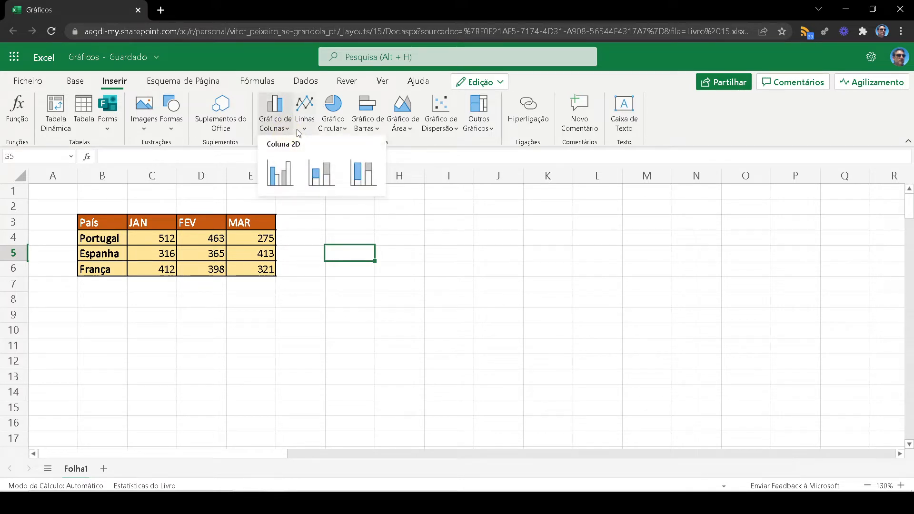
pyautogui.click(304, 127)
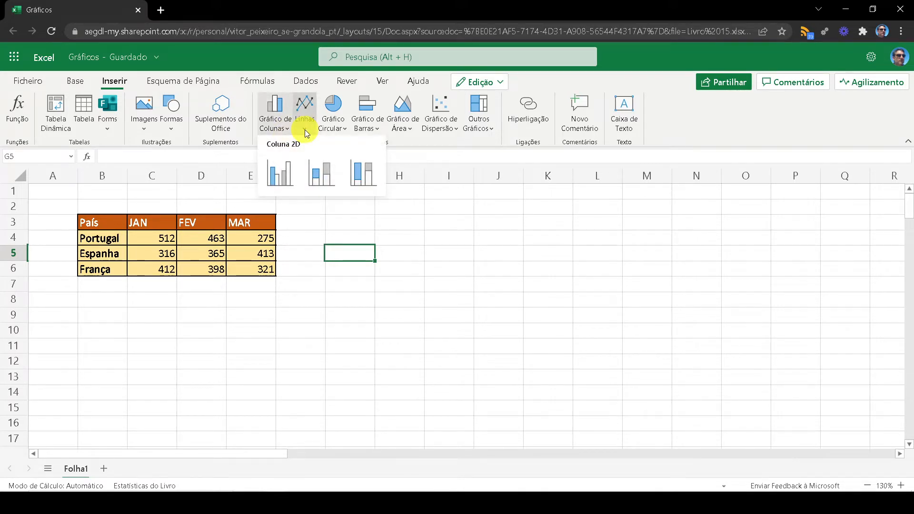
pyautogui.click(346, 131)
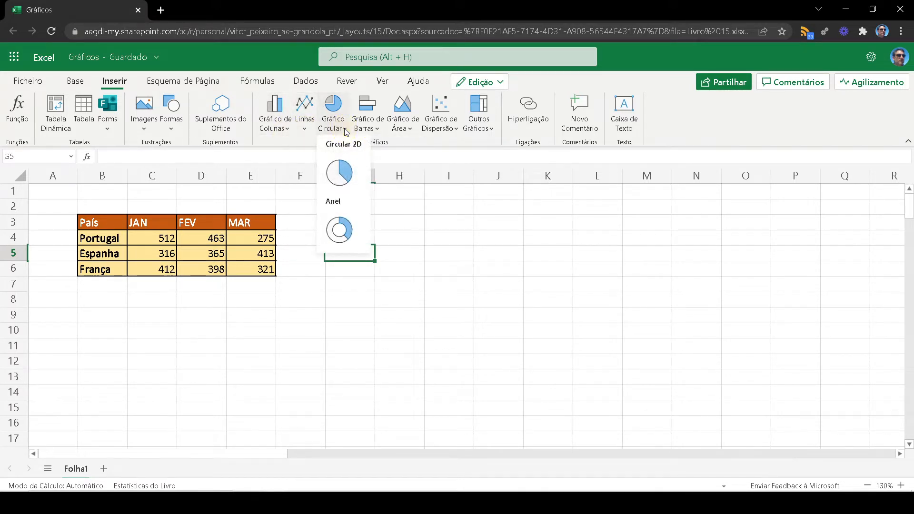
pyautogui.click(379, 131)
pyautogui.click(409, 129)
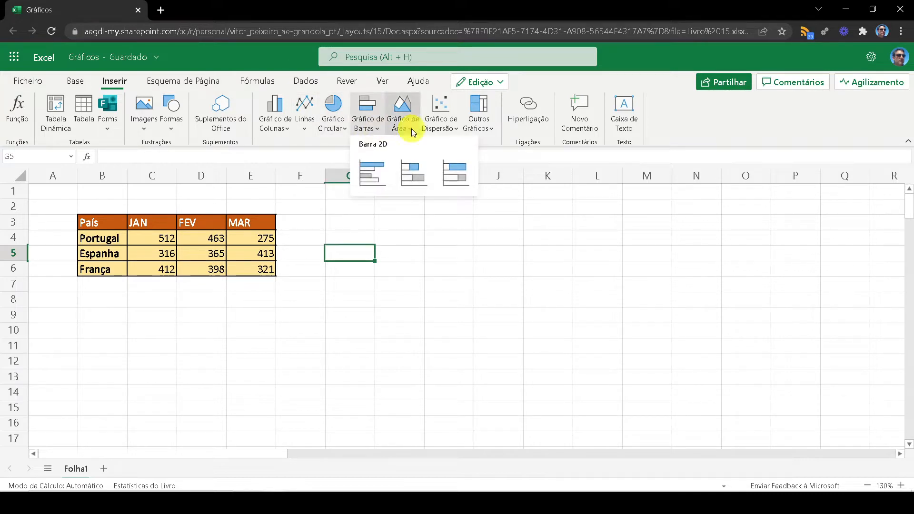
pyautogui.click(454, 129)
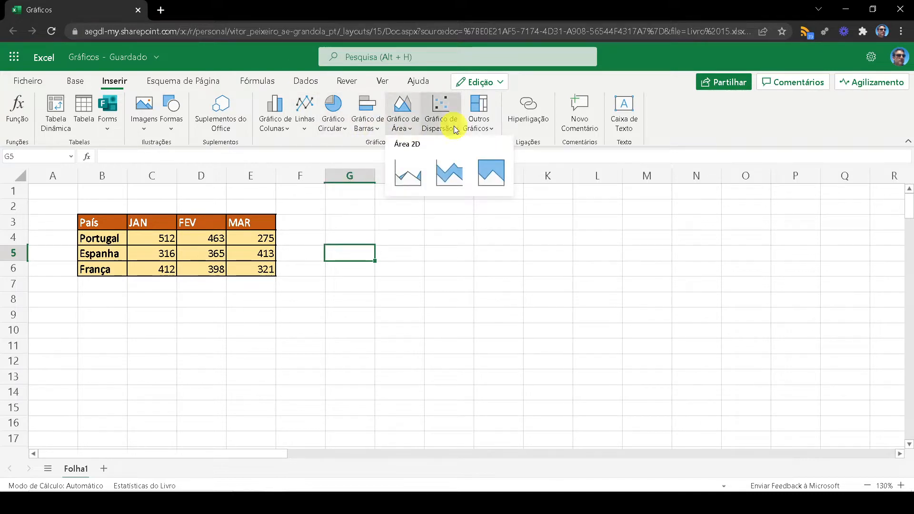
pyautogui.click(493, 127)
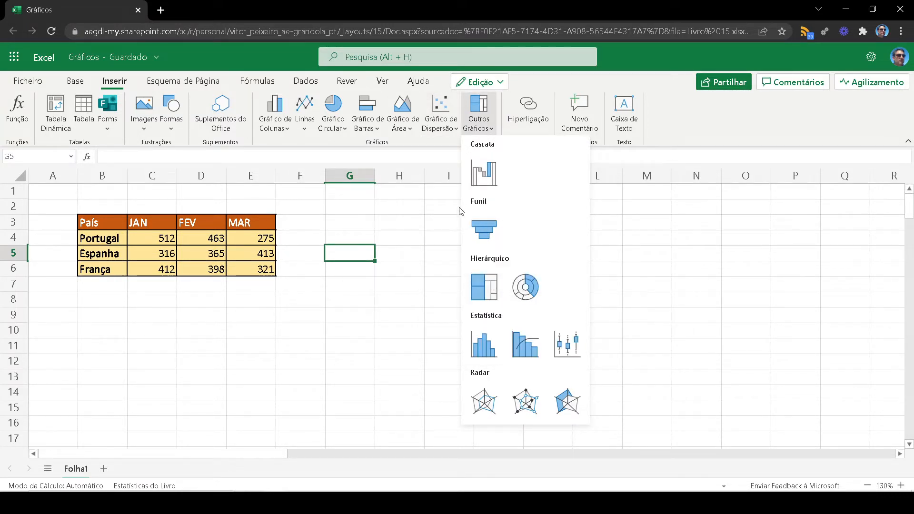
pyautogui.click(274, 127)
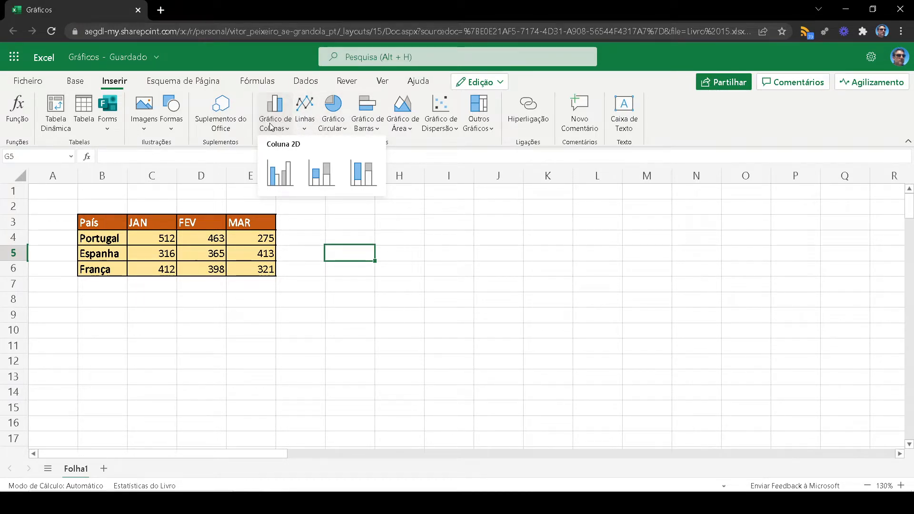
pyautogui.click(425, 235)
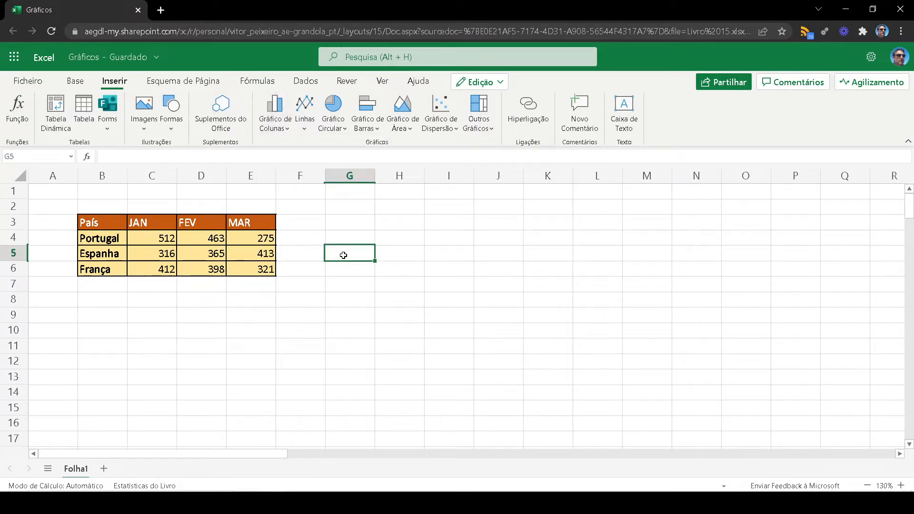
# Try inserting a 2D clustered column chart with an empty cell selected, reposition it, and delete it.
pyautogui.click(272, 123)
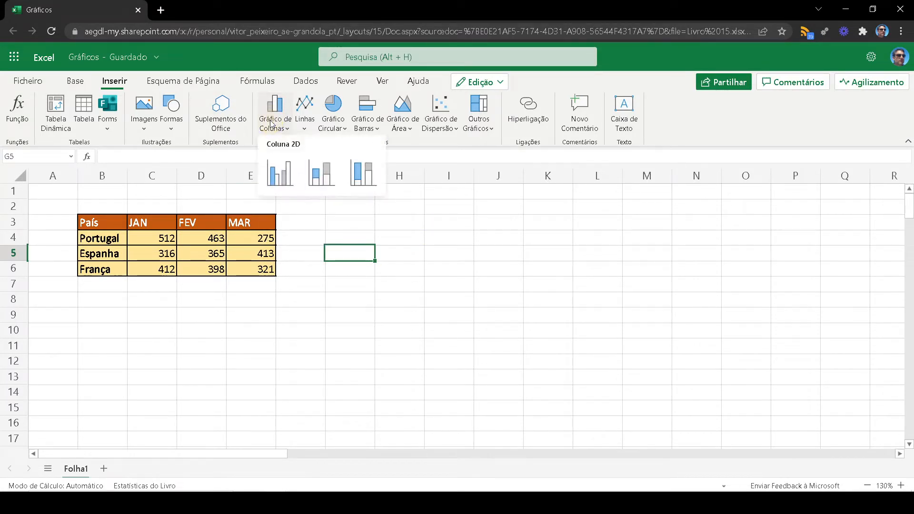
pyautogui.click(282, 179)
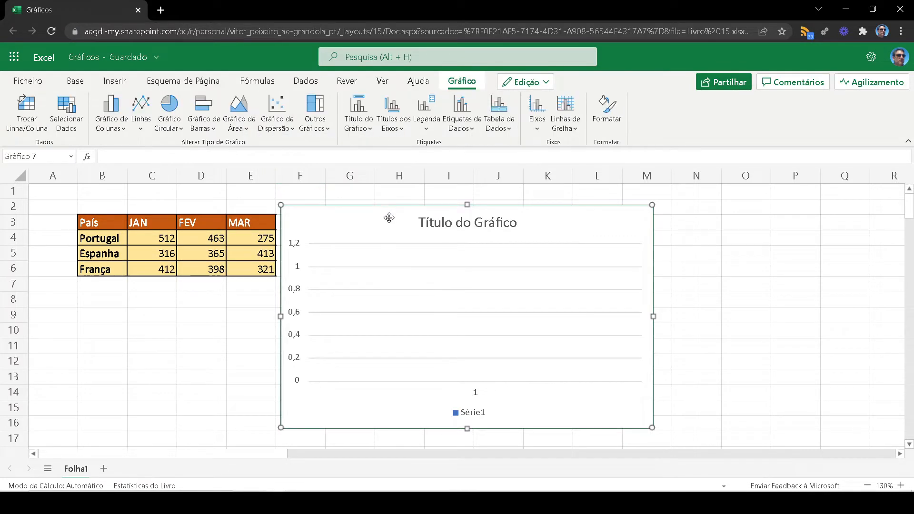
pyautogui.moveTo(388, 217); pyautogui.dragTo(522, 194)
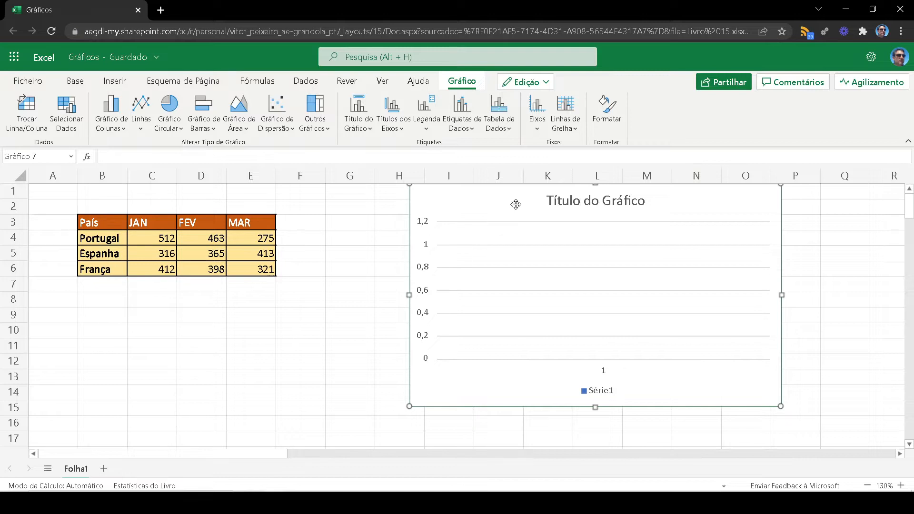
pyautogui.moveTo(516, 204); pyautogui.dragTo(465, 231)
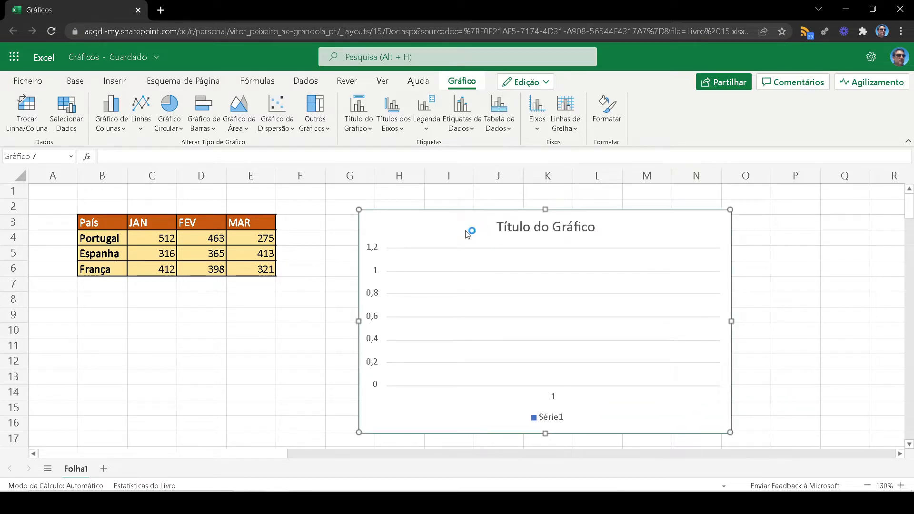
pyautogui.press('Delete')
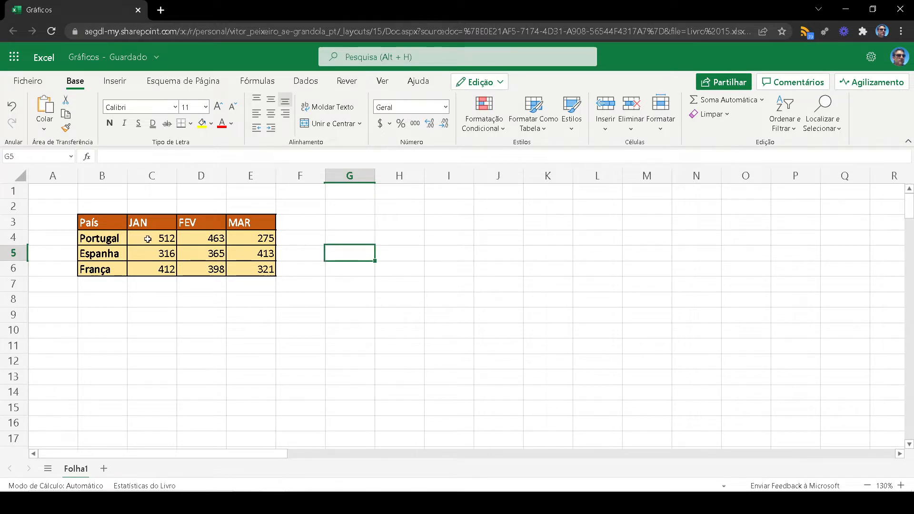
# Try a 2D clustered column chart built only from the January values in C4:C6, and delete it.
pyautogui.moveTo(150, 236); pyautogui.dragTo(149, 265)
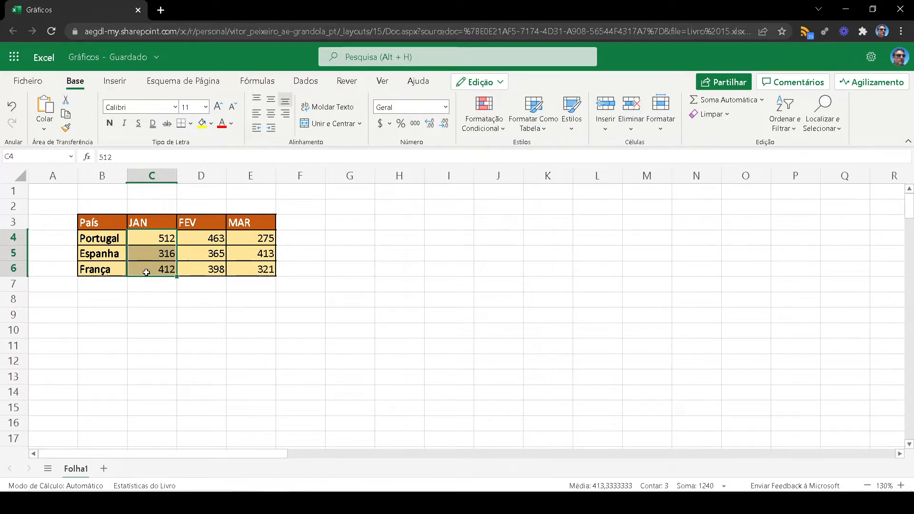
pyautogui.click(110, 84)
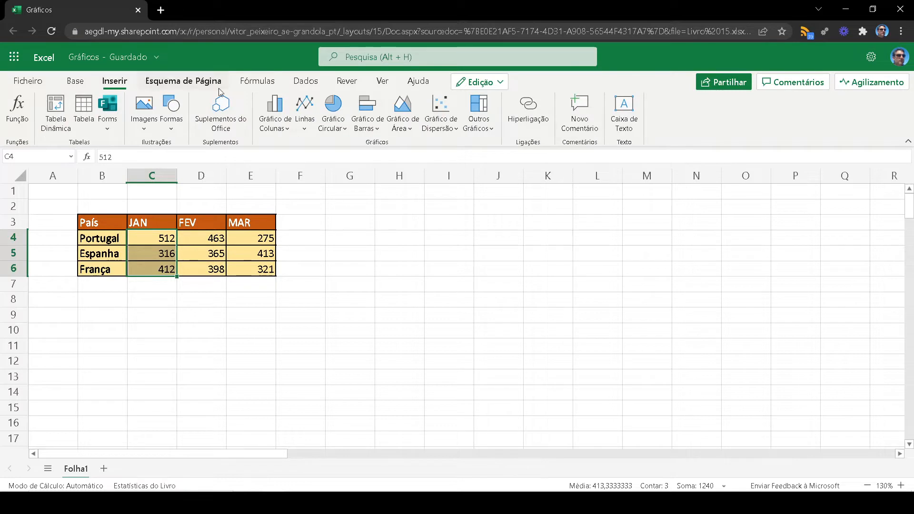
pyautogui.click(269, 125)
pyautogui.click(280, 172)
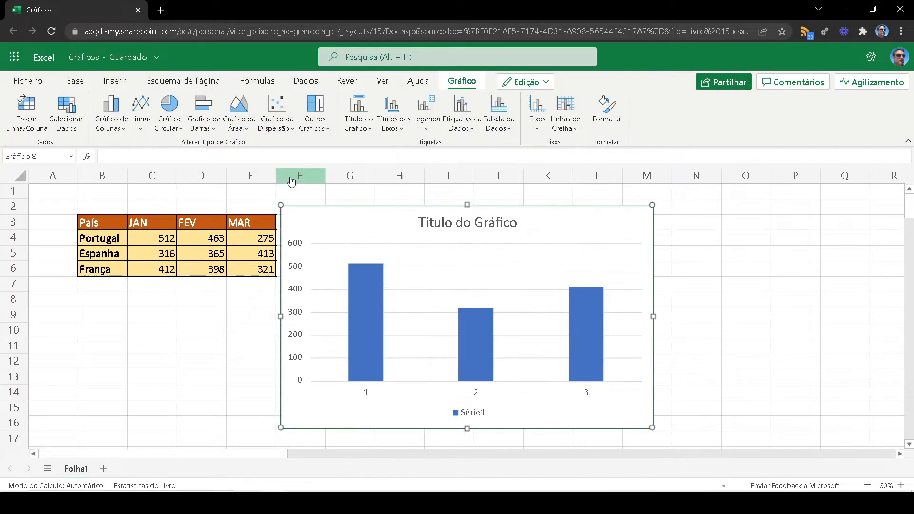
pyautogui.moveTo(388, 212); pyautogui.dragTo(412, 201)
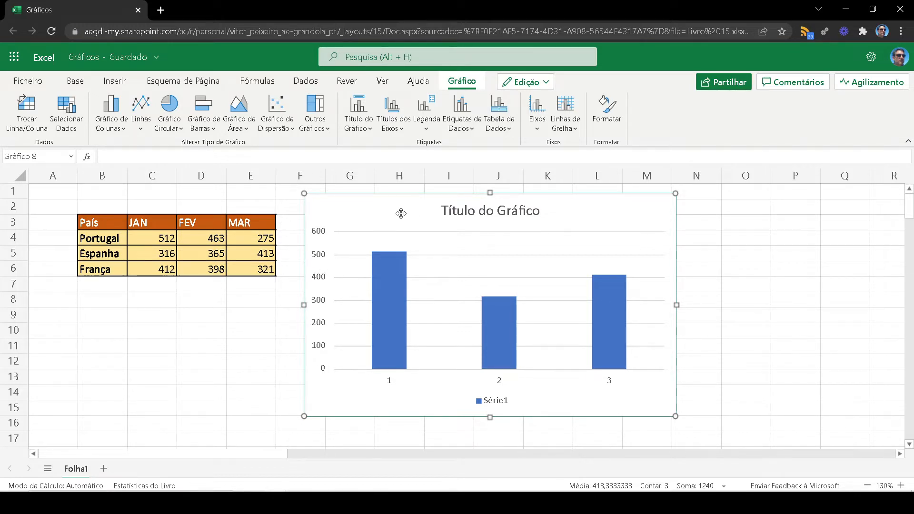
pyautogui.press('Delete')
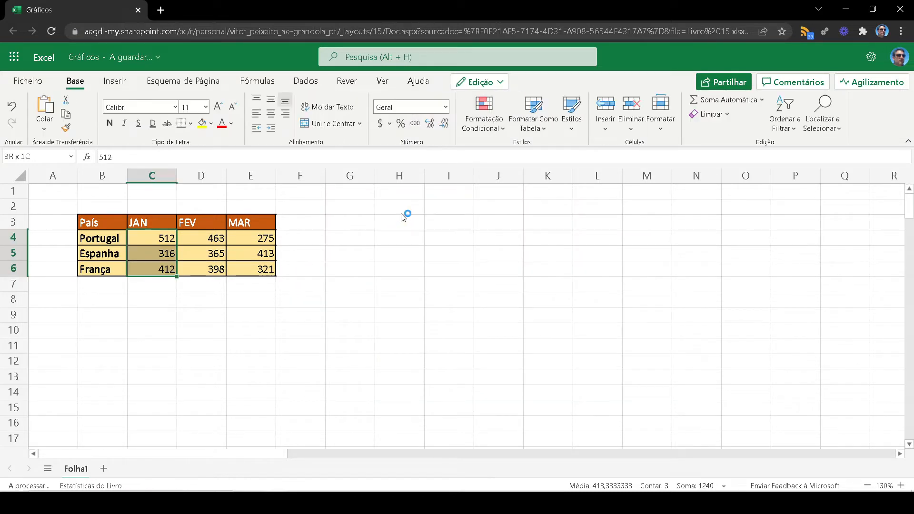
pyautogui.click(357, 253)
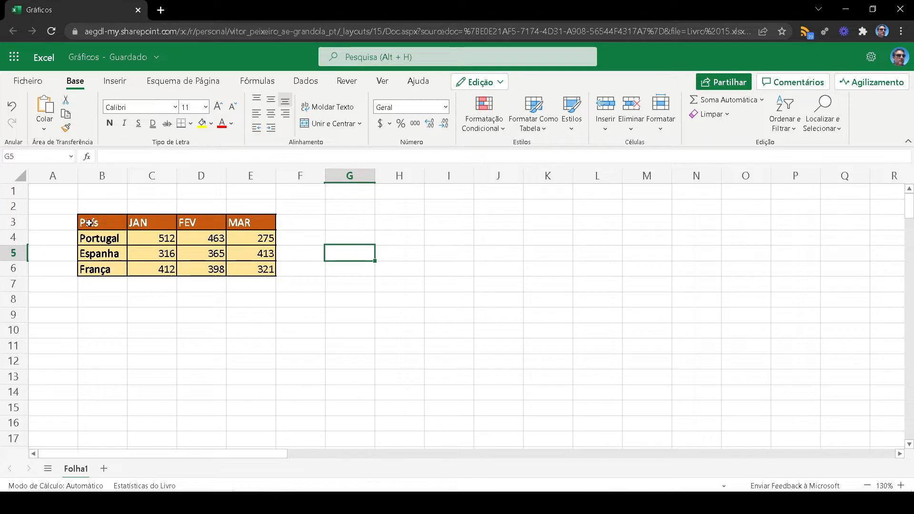
pyautogui.moveTo(99, 219); pyautogui.dragTo(93, 270)
pyautogui.moveTo(136, 225); pyautogui.dragTo(247, 221)
pyautogui.moveTo(149, 238); pyautogui.dragTo(255, 268)
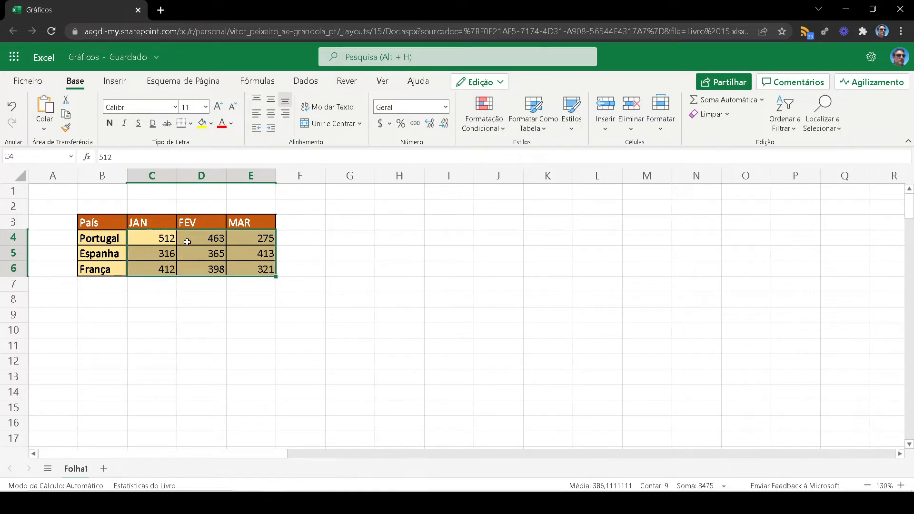
pyautogui.click(153, 312)
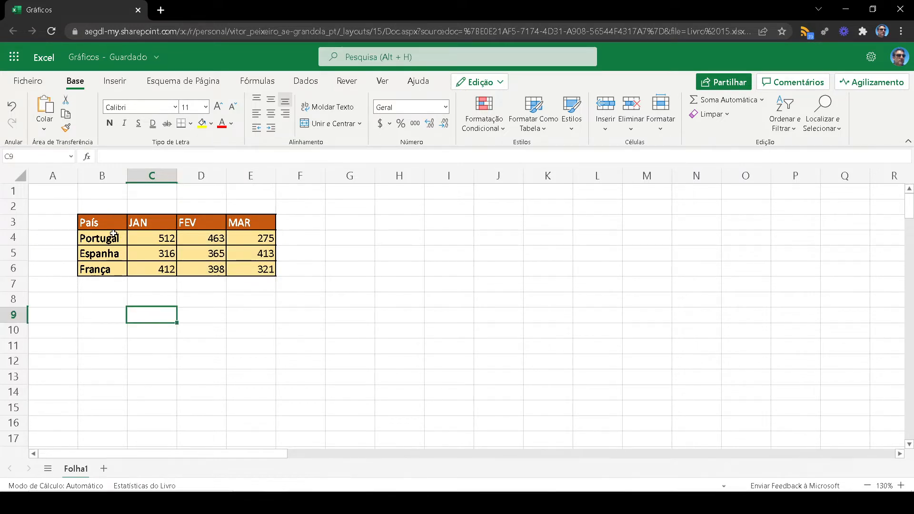
# Insert a 2D clustered column chart from the whole country table, B3:E6, including its headers.
pyautogui.moveTo(90, 220); pyautogui.dragTo(250, 265)
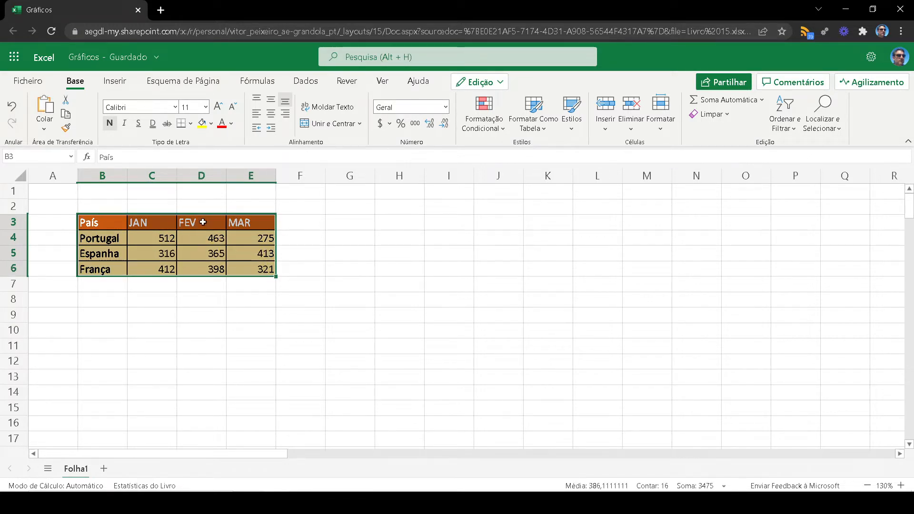
pyautogui.click(114, 81)
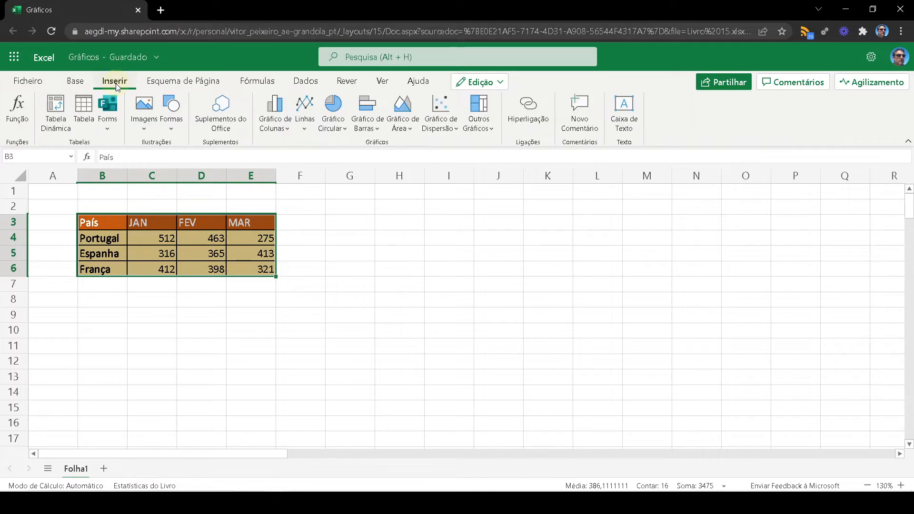
pyautogui.click(278, 125)
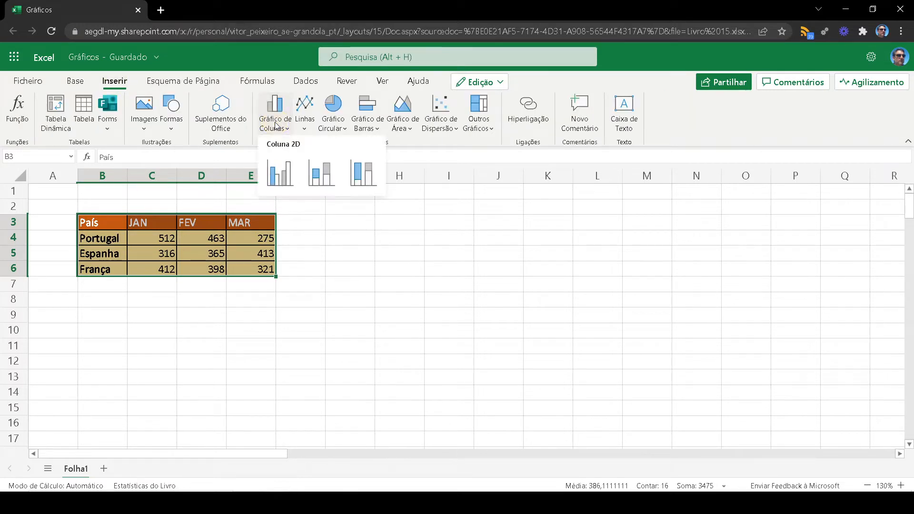
pyautogui.click(278, 176)
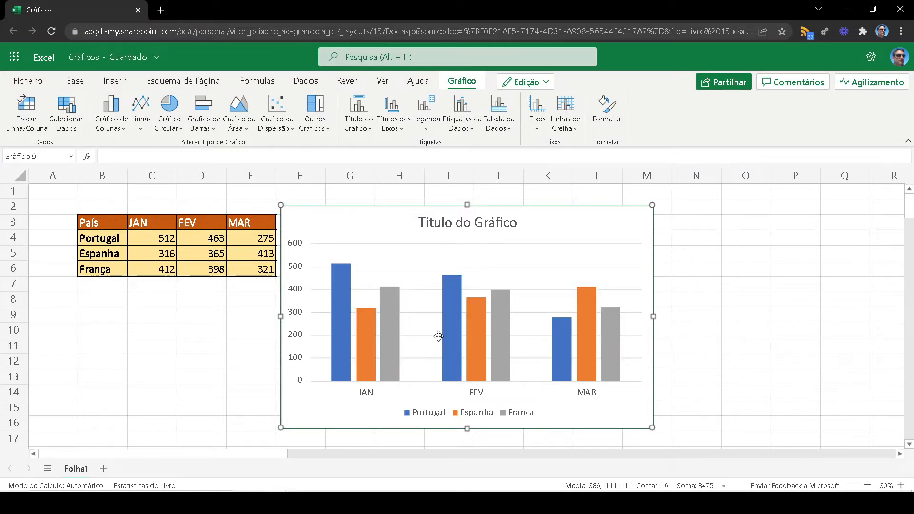
# Fill the Portugal series columns in the chart with the theme's green colour.
pyautogui.click(594, 321)
pyautogui.click(558, 341)
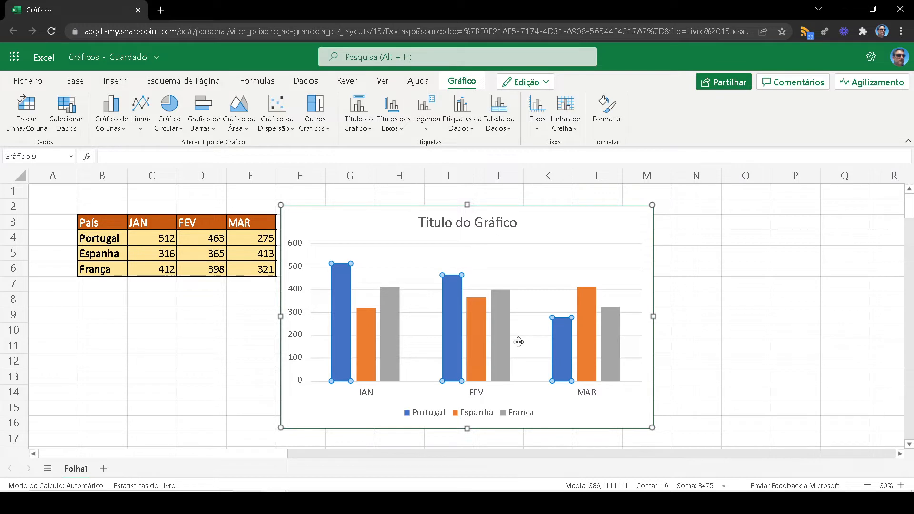
pyautogui.doubleClick(562, 344)
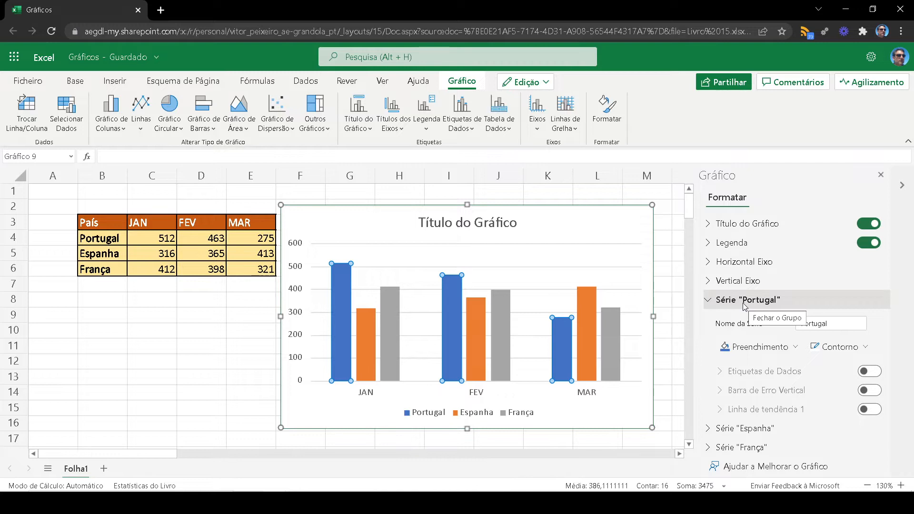
pyautogui.click(760, 348)
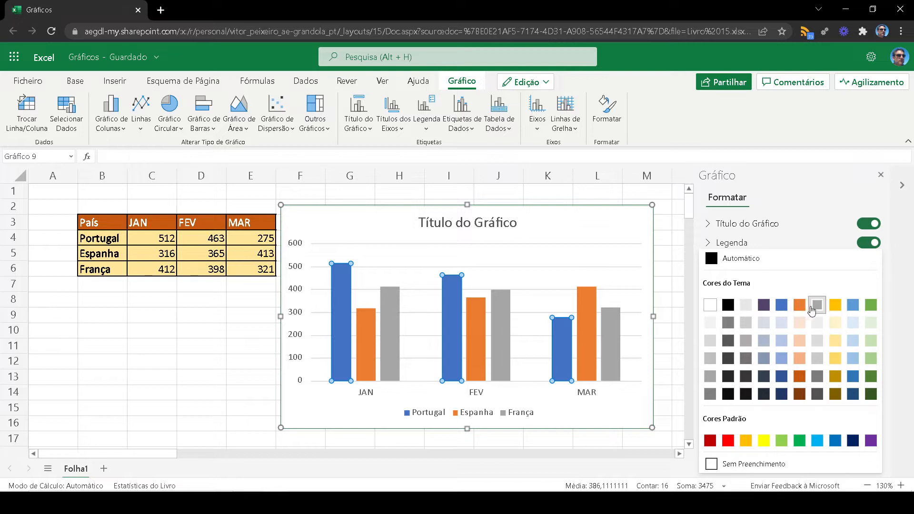
pyautogui.click(869, 305)
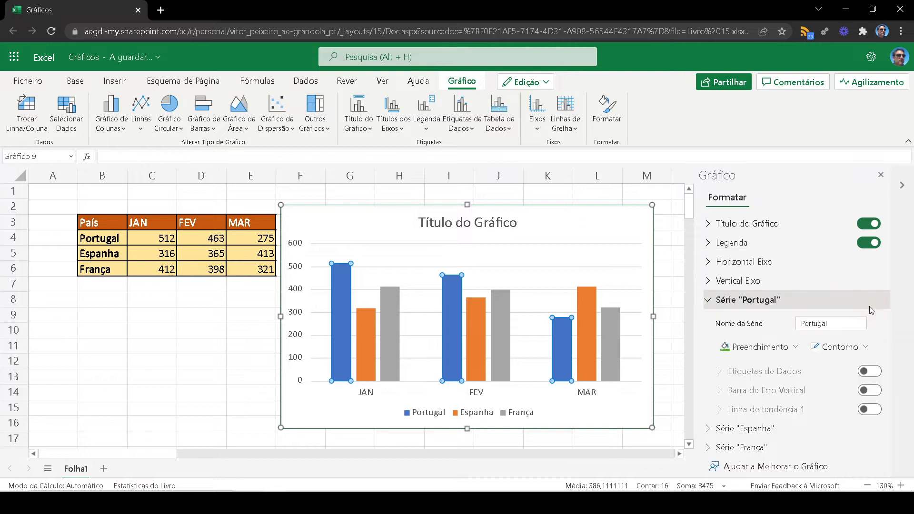
# Outline the Portugal series columns in the chart with the darkest black shade of the theme colours.
pyautogui.click(840, 347)
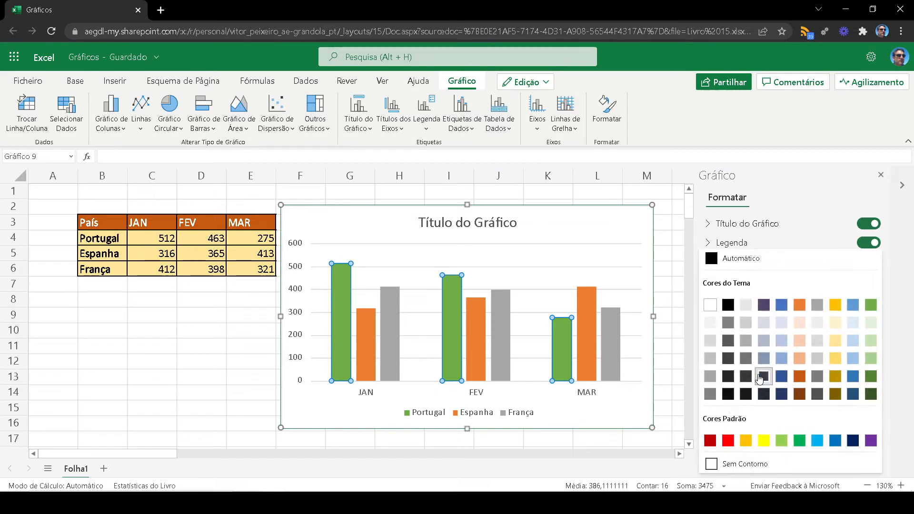
pyautogui.click(728, 393)
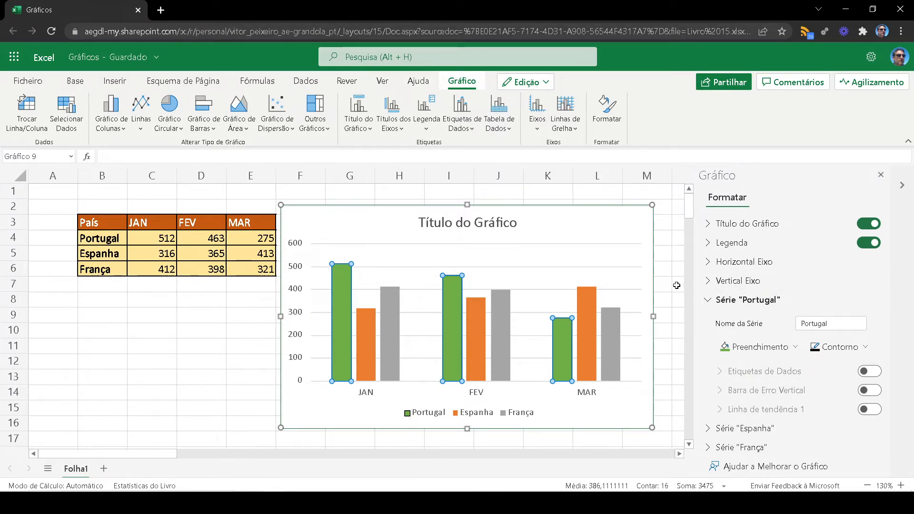
# Try hiding the chart title and turn it back on, then collapse the title and Portugal series settings.
pyautogui.click(736, 227)
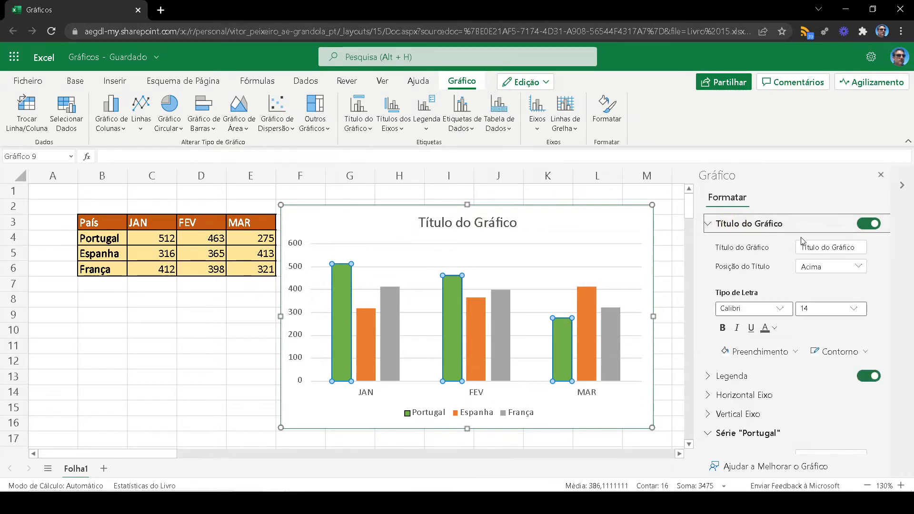
pyautogui.moveTo(809, 248); pyautogui.dragTo(875, 256)
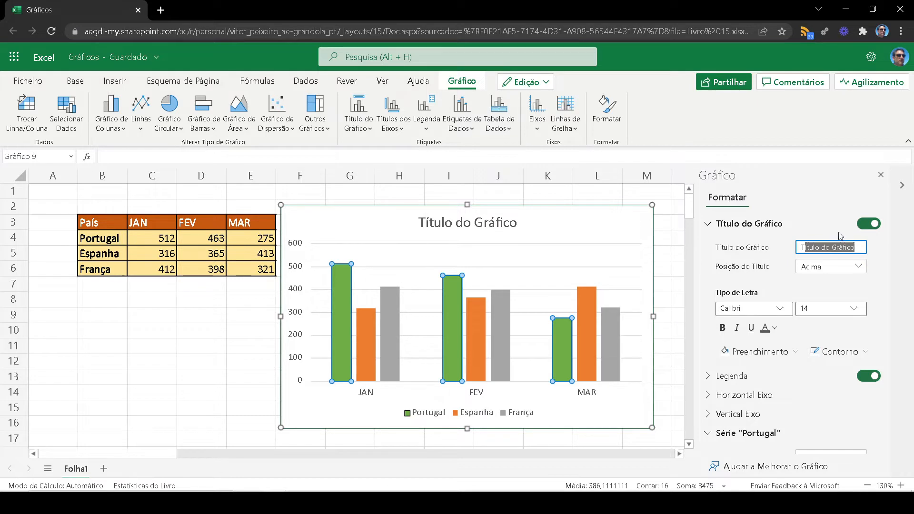
pyautogui.click(867, 224)
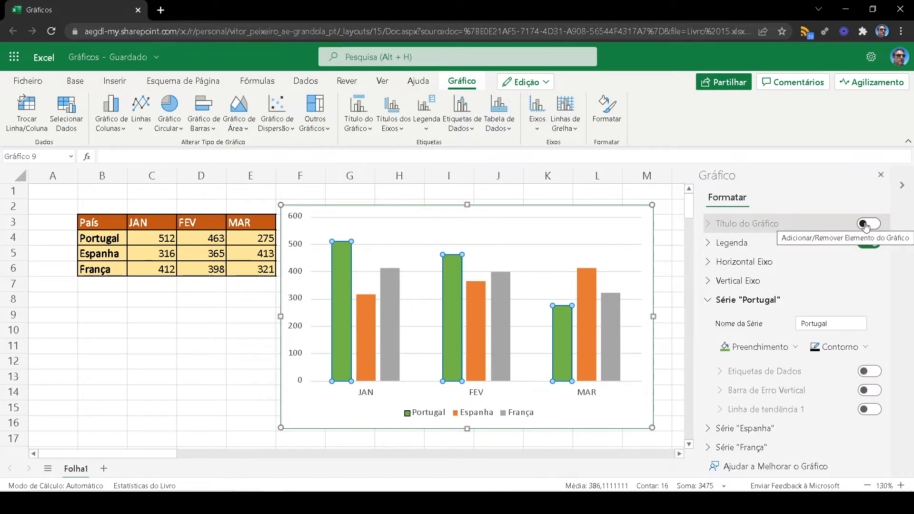
pyautogui.click(865, 225)
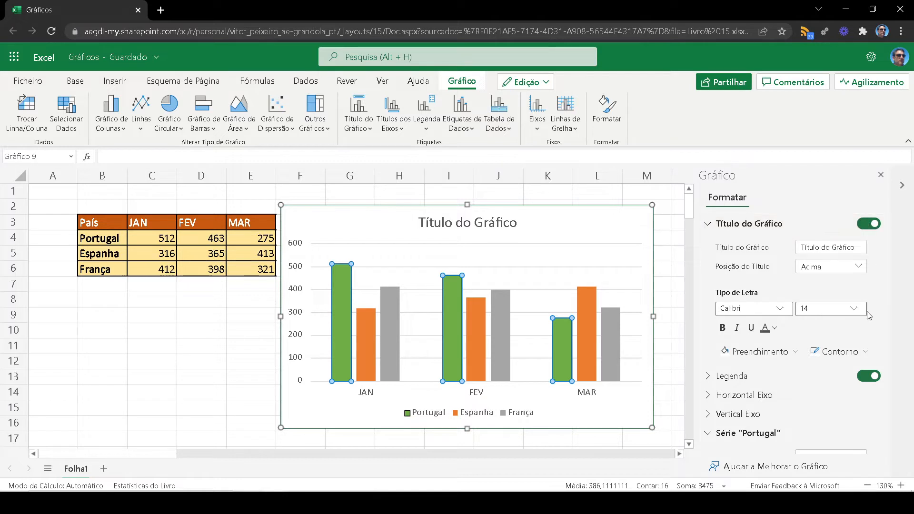
pyautogui.click(712, 224)
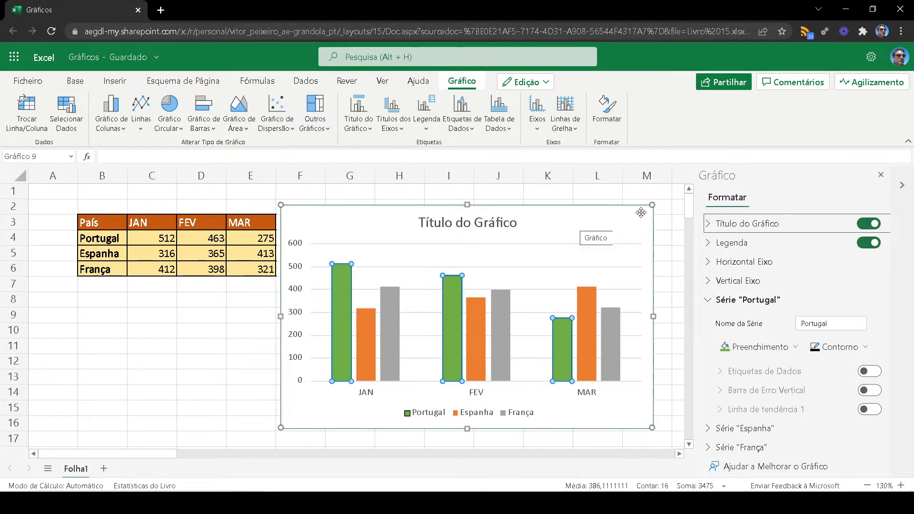
pyautogui.click(709, 299)
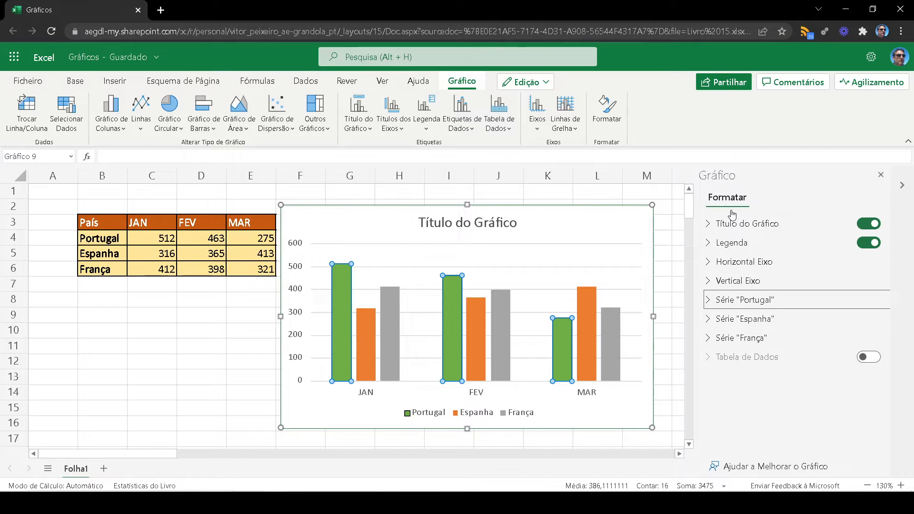
# Examine the available options for the chart title, axis titles, legend, data labels, data table, axes and gridlines.
pyautogui.click(373, 132)
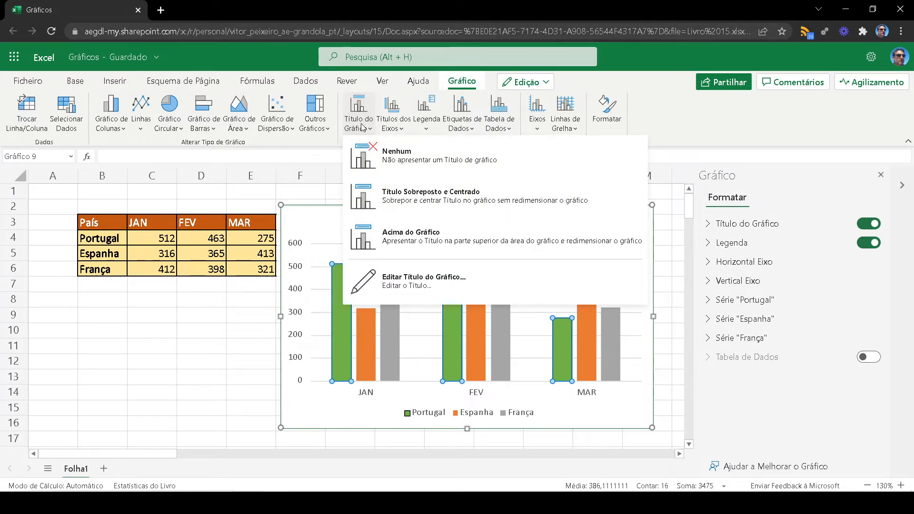
pyautogui.click(392, 118)
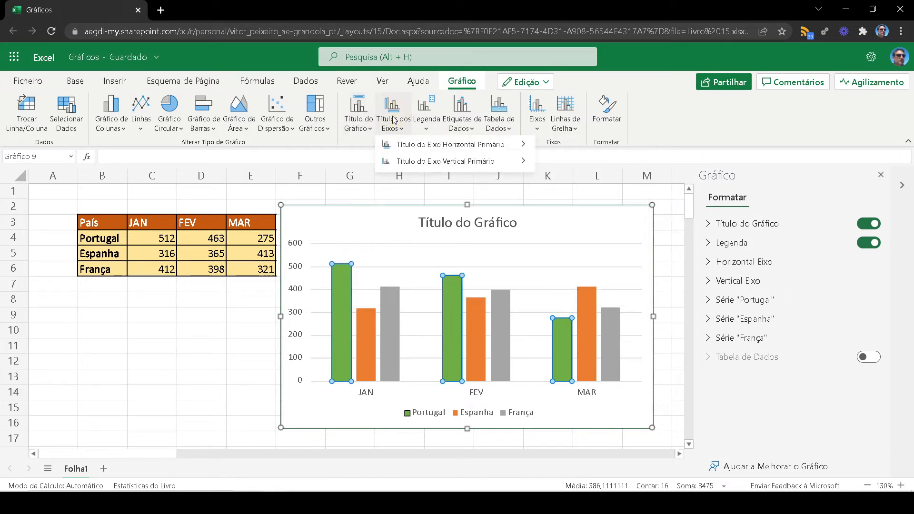
pyautogui.click(428, 126)
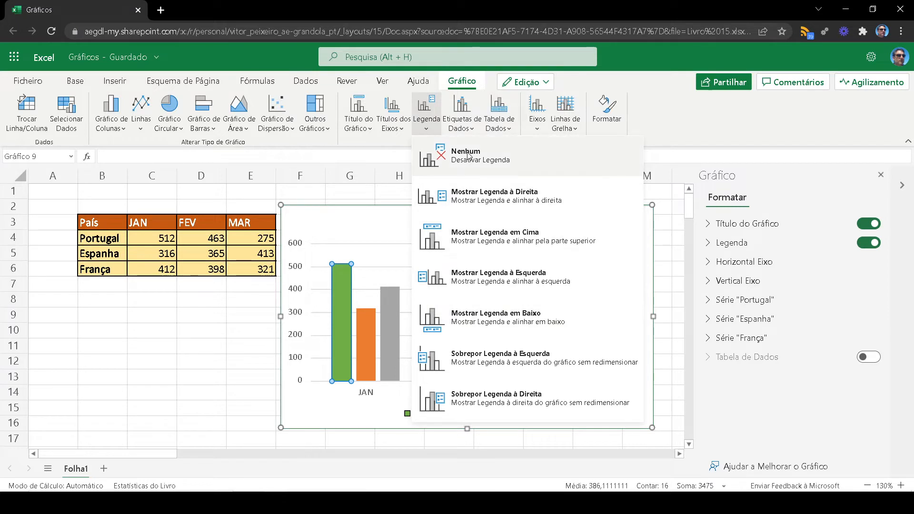
pyautogui.click(461, 127)
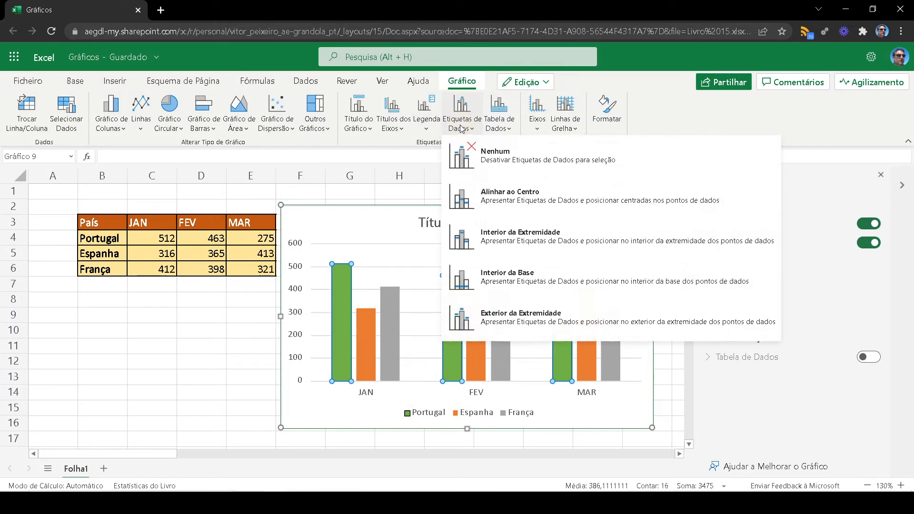
pyautogui.click(499, 127)
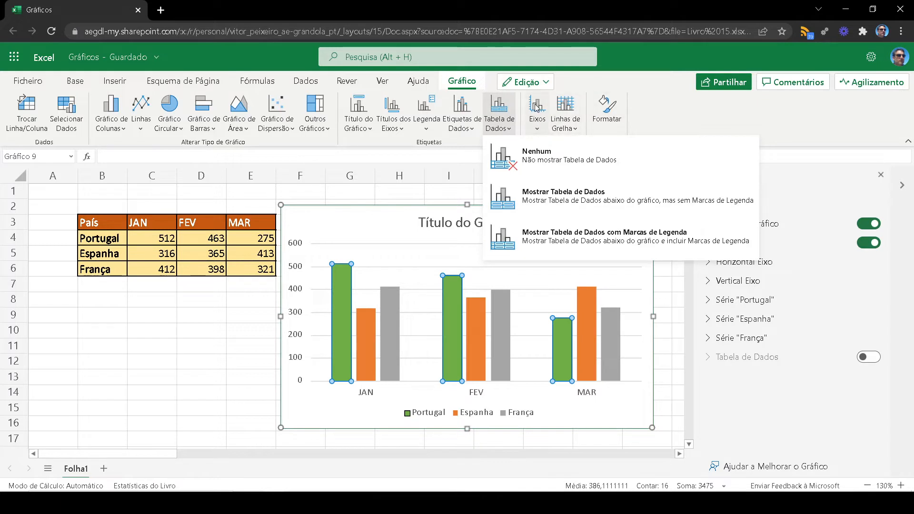
pyautogui.click(538, 126)
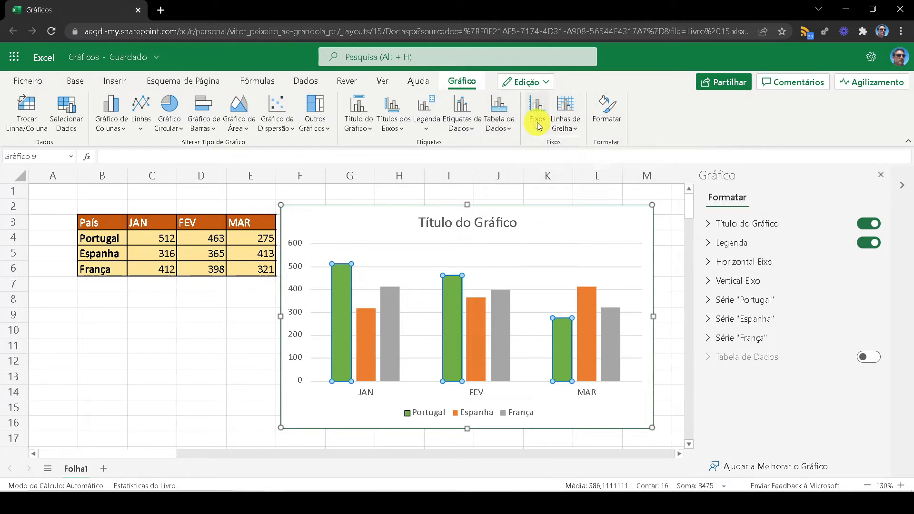
pyautogui.click(568, 123)
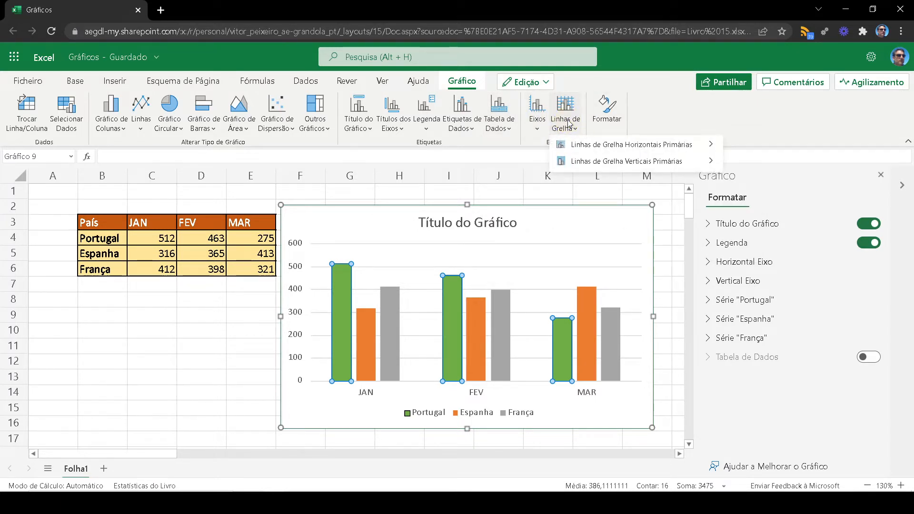
# Try the centred overlay position for the chart title and return the title to above the chart.
pyautogui.click(357, 126)
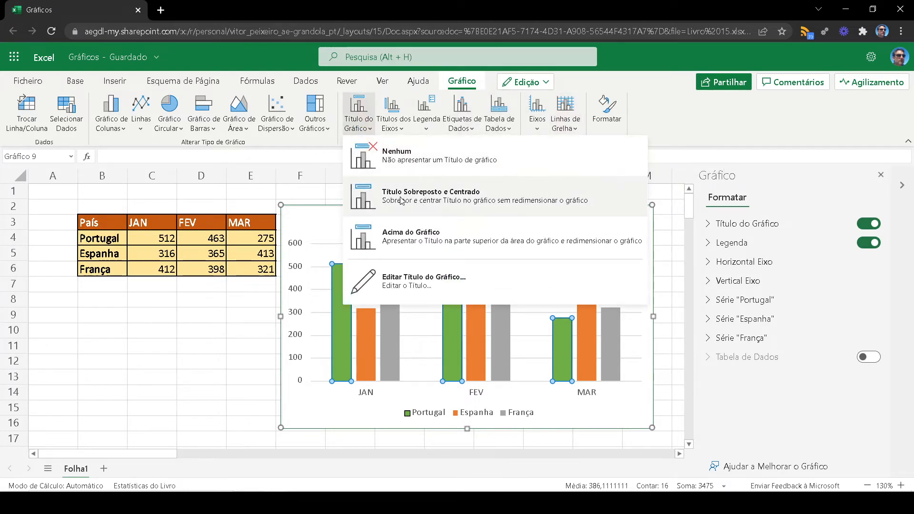
pyautogui.click(409, 238)
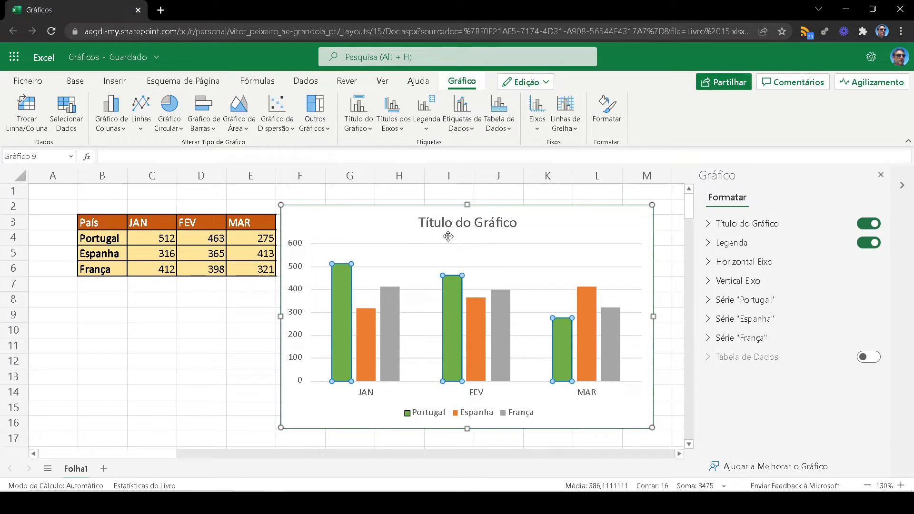
pyautogui.click(358, 119)
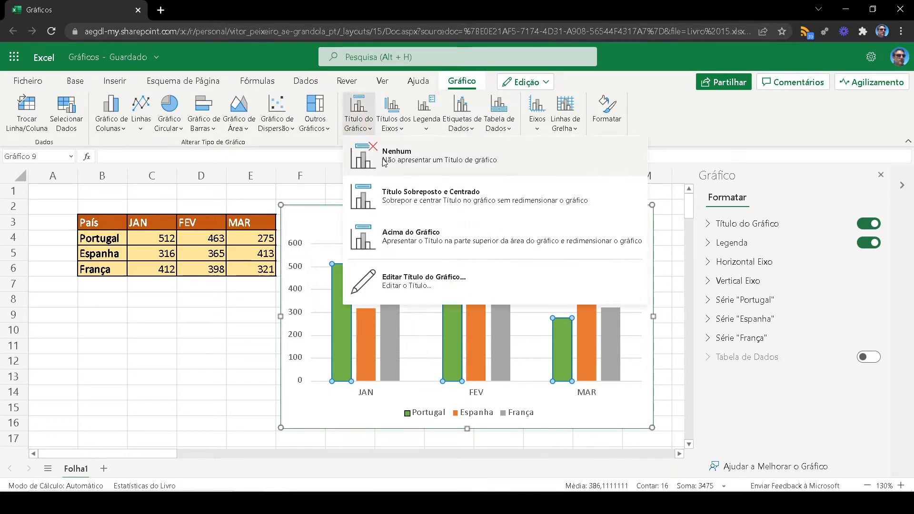
pyautogui.click(404, 203)
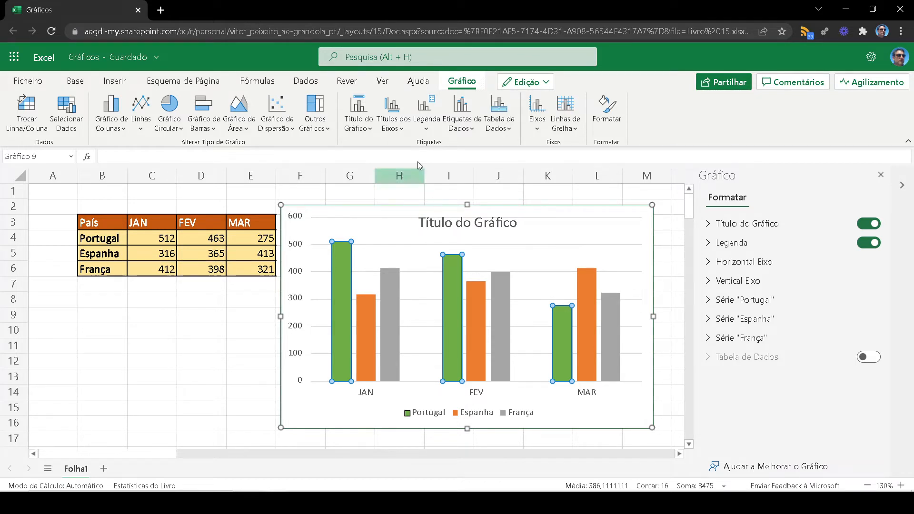
pyautogui.click(356, 124)
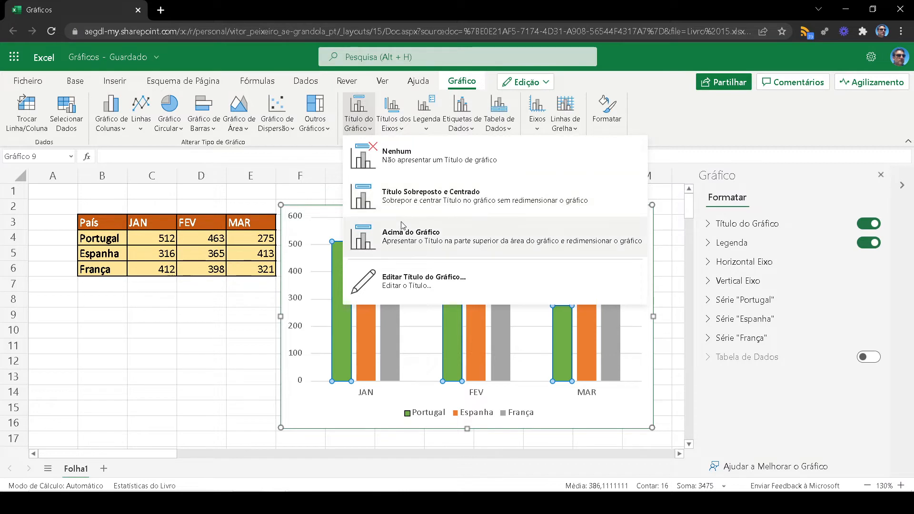
pyautogui.click(409, 244)
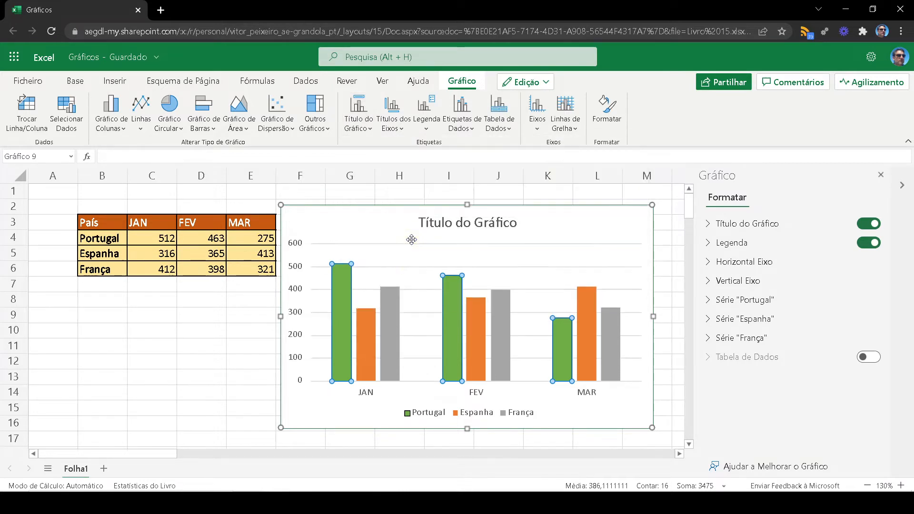
# Change the chart title text to "Vendas".
pyautogui.click(490, 230)
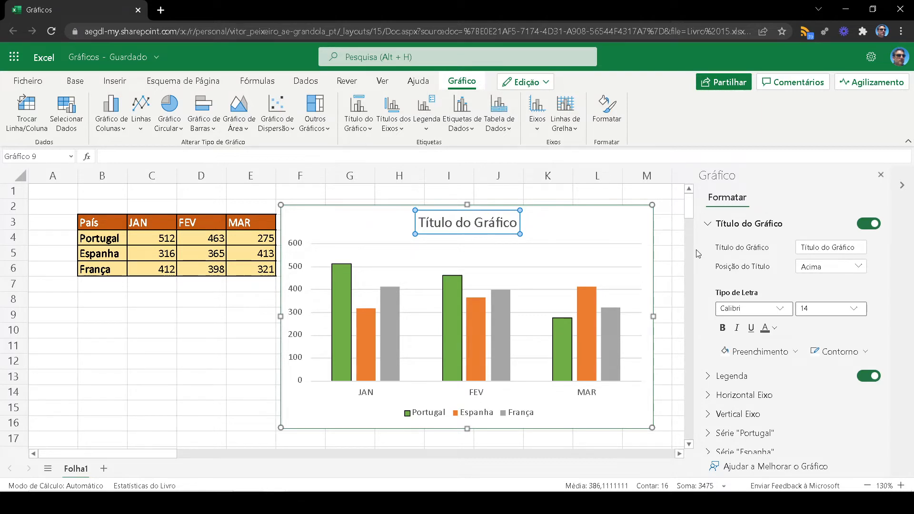
pyautogui.click(818, 248)
pyautogui.press('Right')
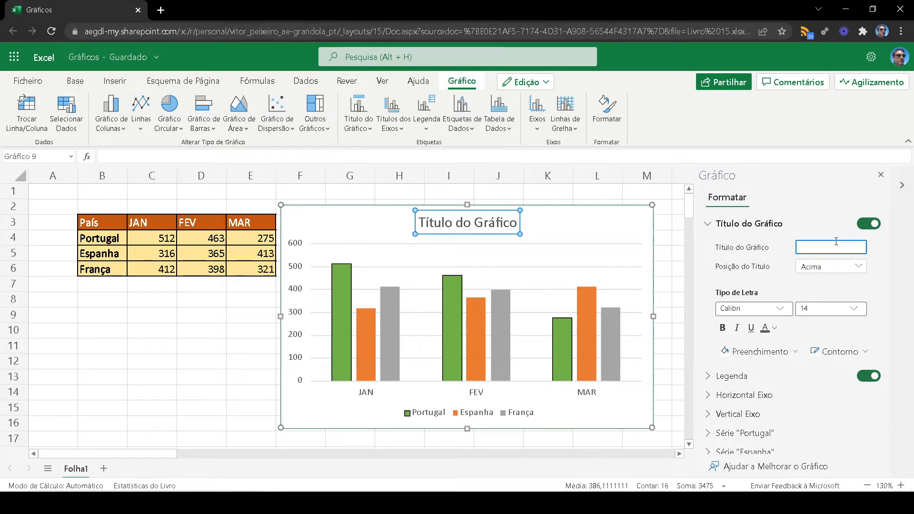
pyautogui.write('Vendas')
pyautogui.click(744, 269)
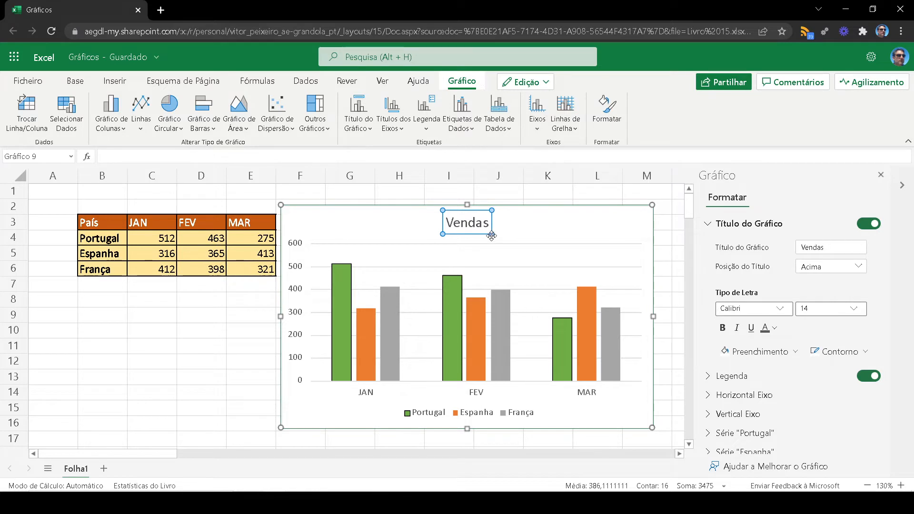
# Examine the position, font and text colour options available for the chart title.
pyautogui.click(461, 222)
pyautogui.click(857, 271)
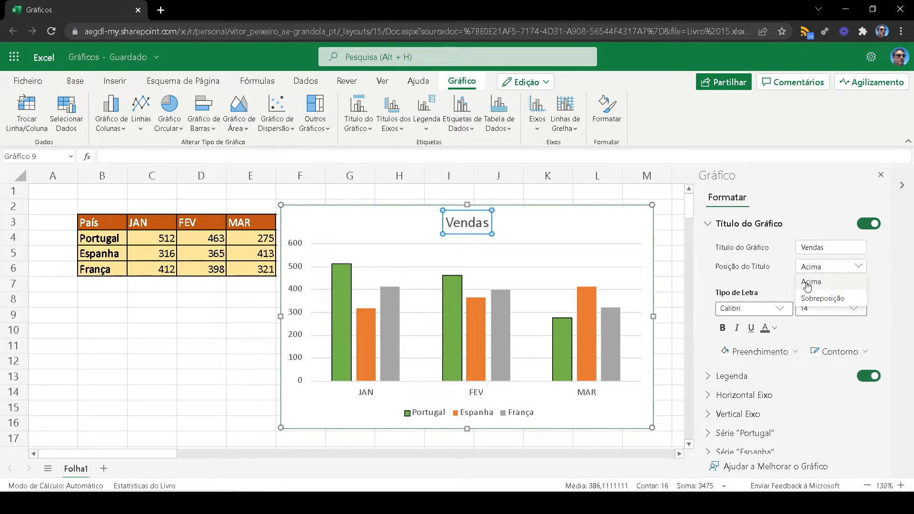
pyautogui.click(369, 130)
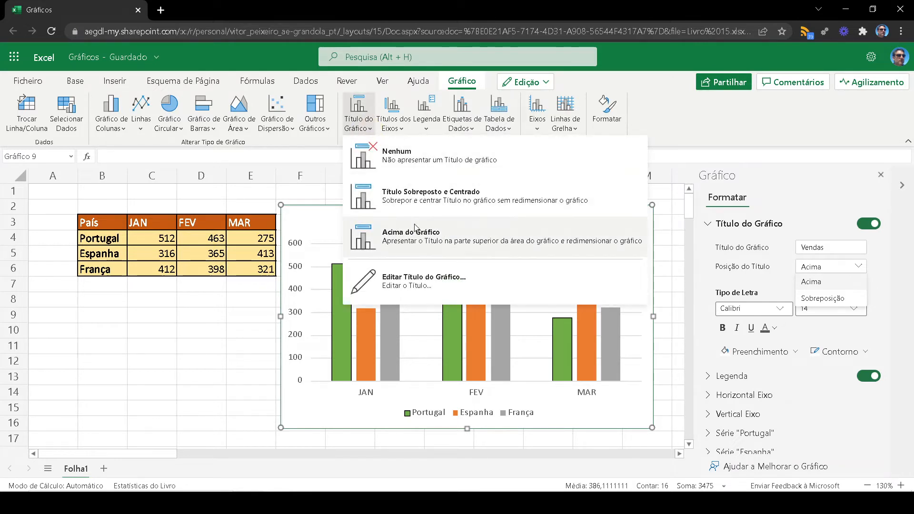
pyautogui.click(794, 176)
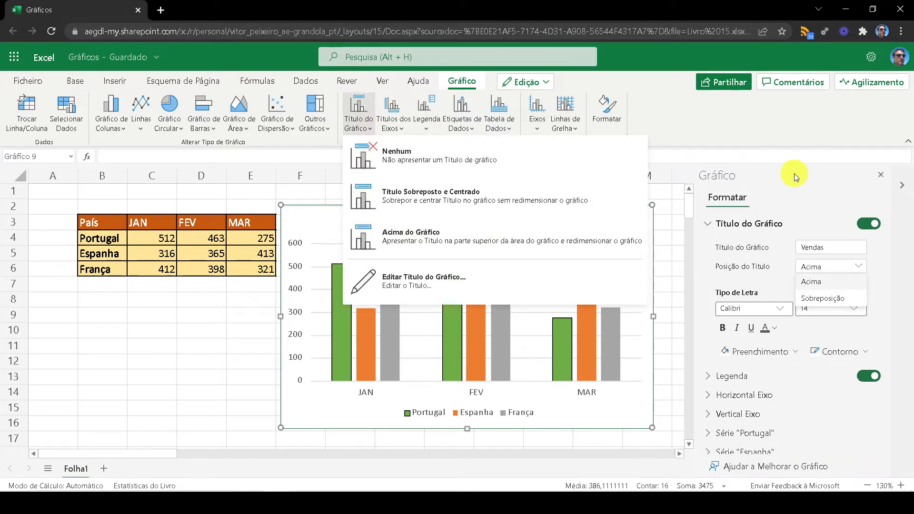
pyautogui.click(877, 283)
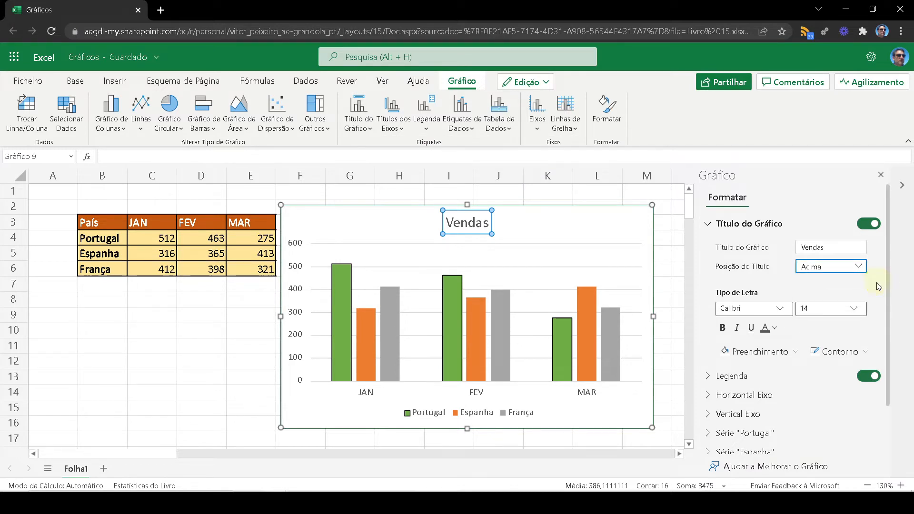
pyautogui.click(783, 313)
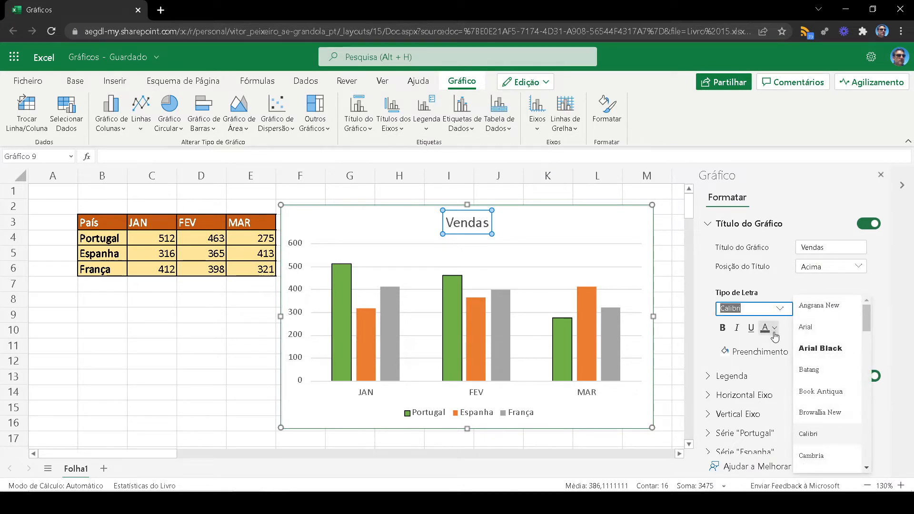
pyautogui.click(774, 328)
pyautogui.click(793, 287)
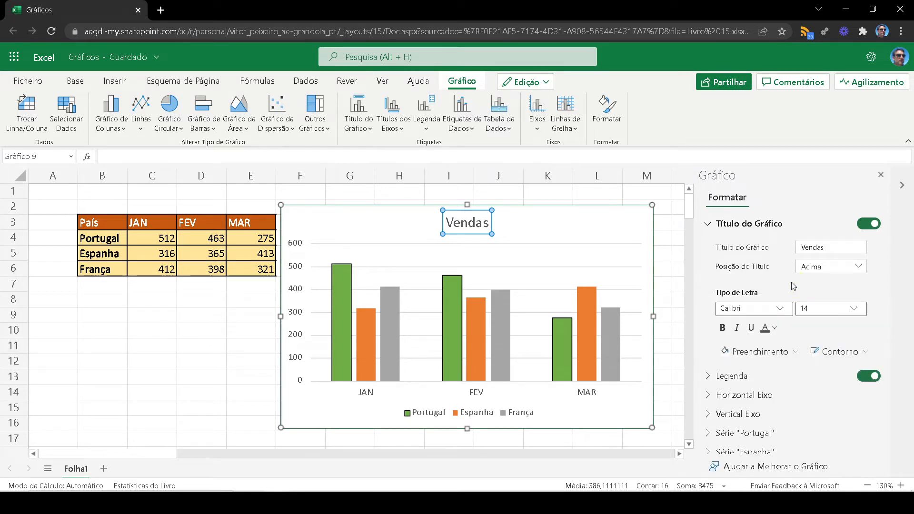
pyautogui.click(707, 226)
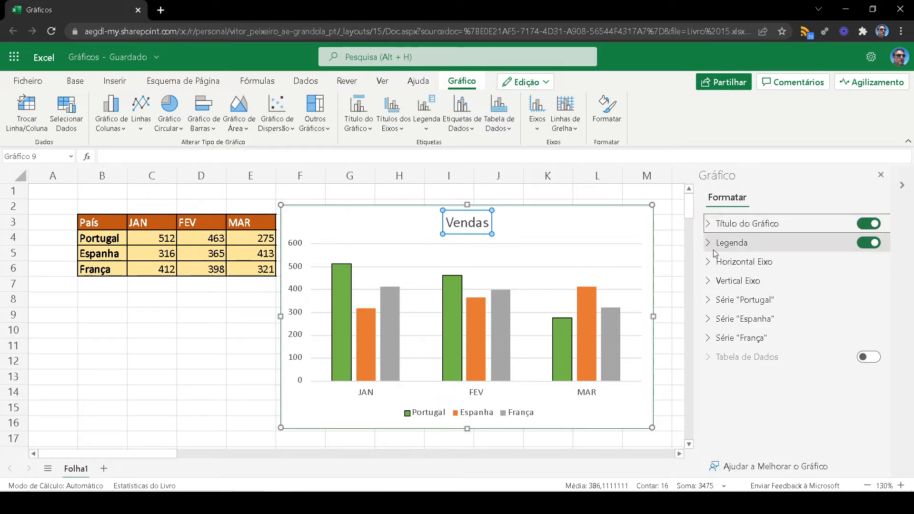
# Remove the chart legend and add it back at the right side of the chart (Direita).
pyautogui.click(709, 247)
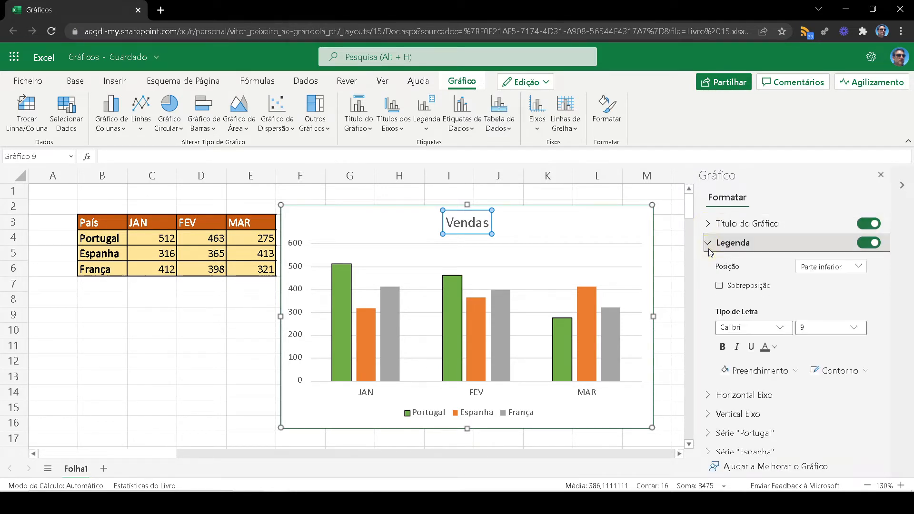
pyautogui.click(874, 243)
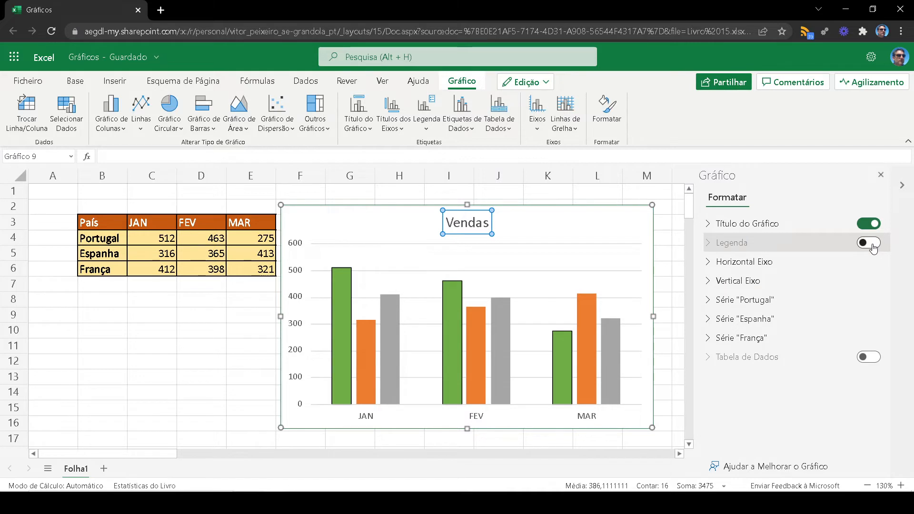
pyautogui.click(873, 244)
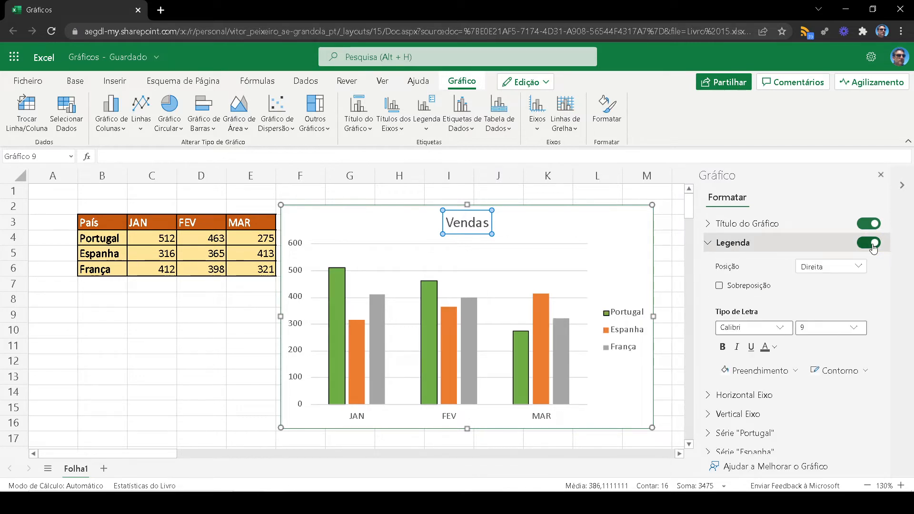
pyautogui.scroll(-1, 740, 314)
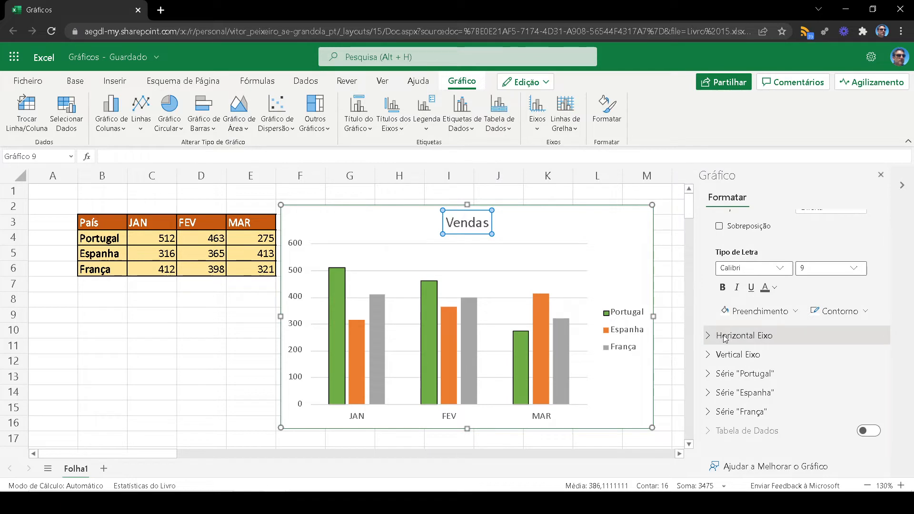
# Set the horizontal axis gap width (Largura do Intervalo) of the Vendas chart to 106.
pyautogui.click(708, 337)
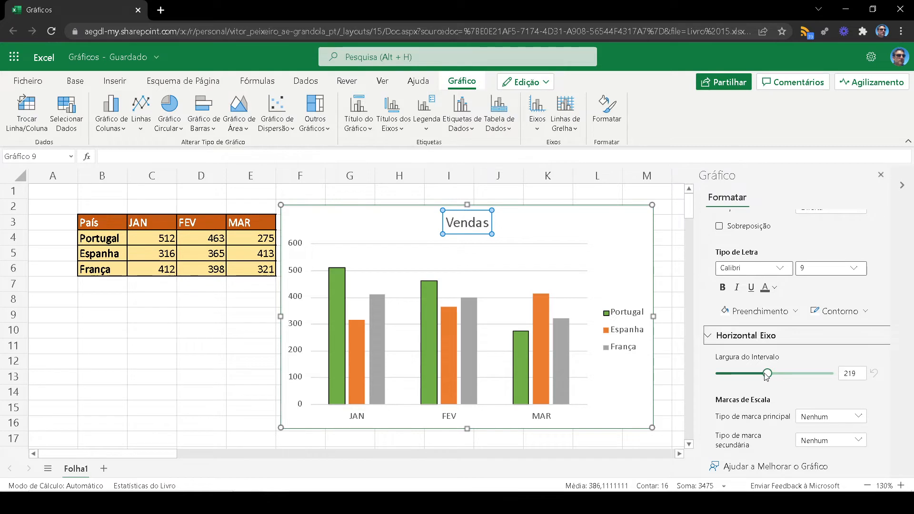
pyautogui.moveTo(767, 374); pyautogui.dragTo(742, 376)
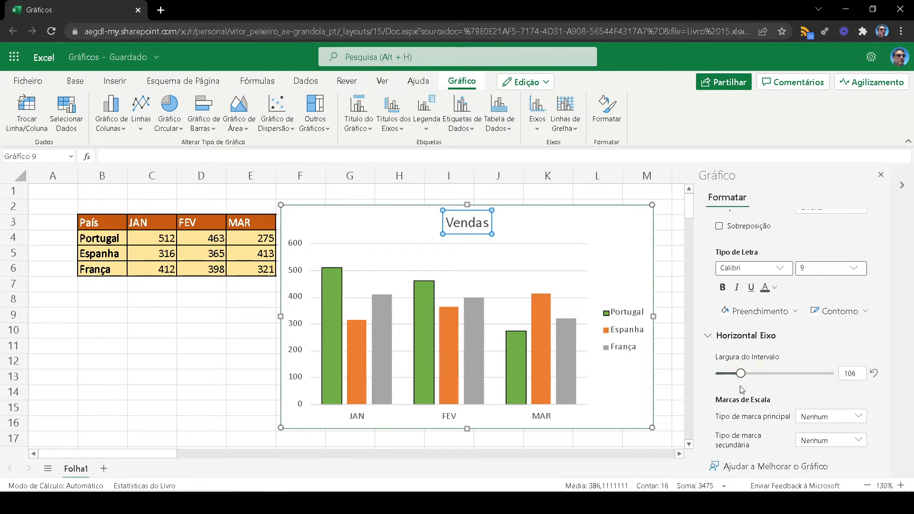
pyautogui.scroll(-3, 744, 379)
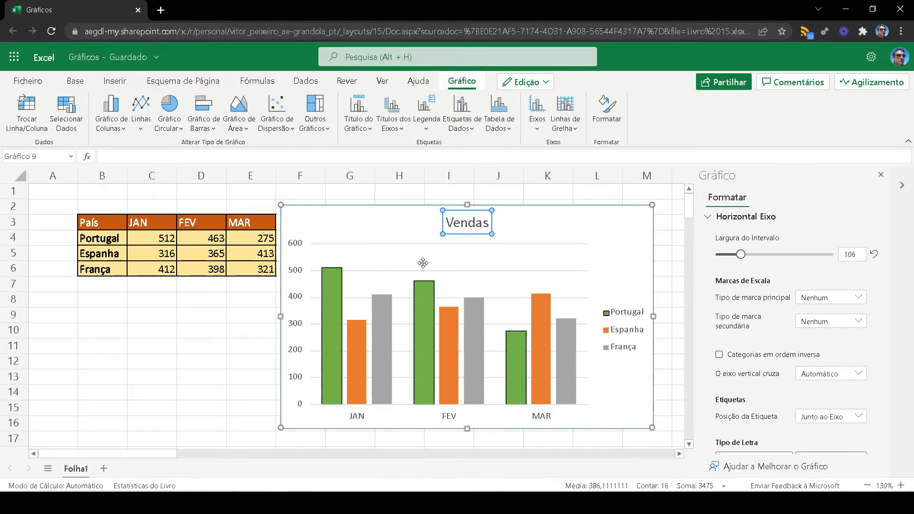
pyautogui.click(153, 345)
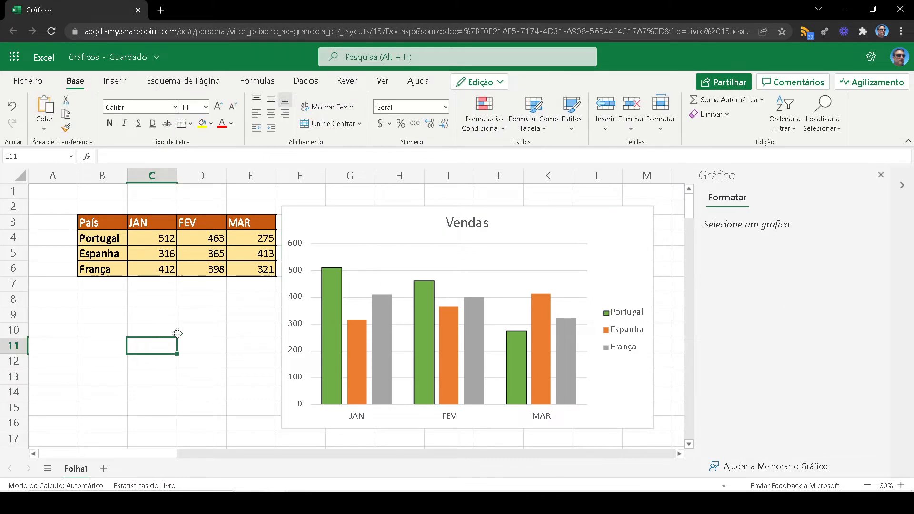
# Close the chart formatting options and move the Vendas chart away from the table to about columns T to AA.
pyautogui.click(372, 218)
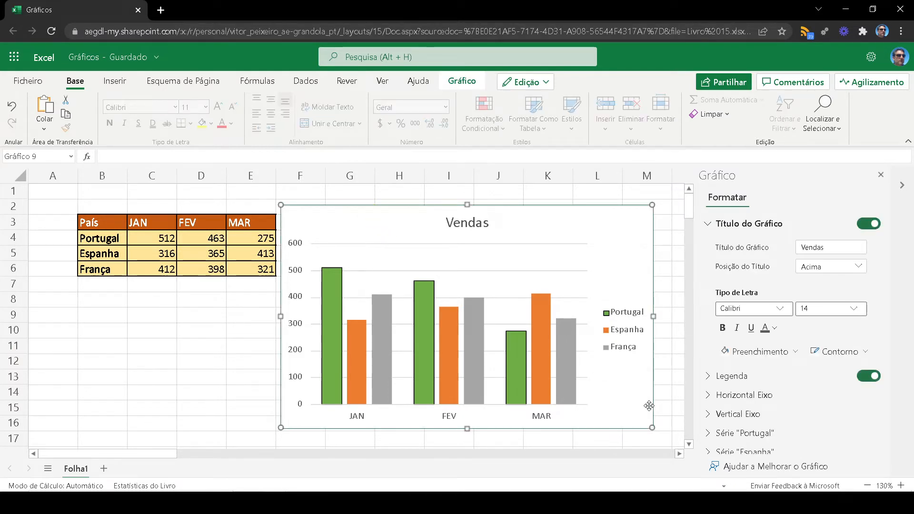
pyautogui.click(881, 176)
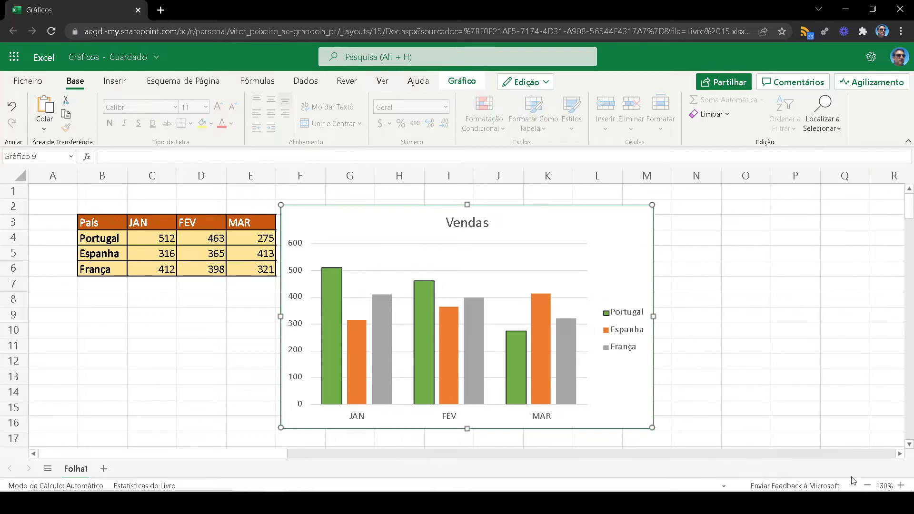
pyautogui.click(538, 215)
pyautogui.moveTo(538, 215); pyautogui.dragTo(366, 214)
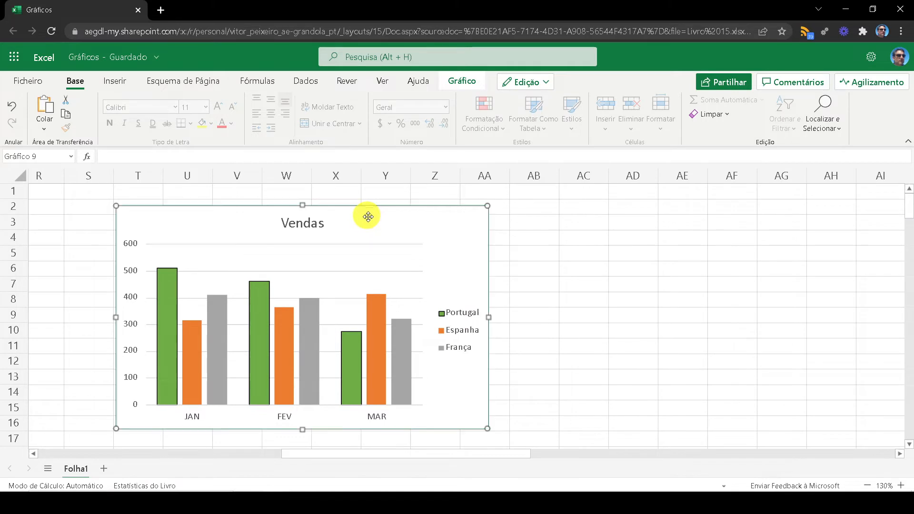
pyautogui.moveTo(500, 458); pyautogui.dragTo(227, 444)
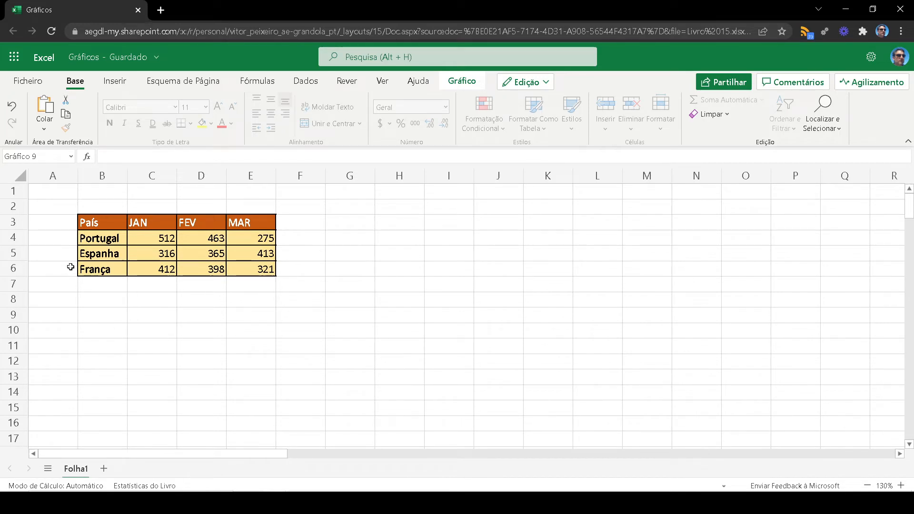
# Insert a 2D clustered bar chart from the País and JAN columns (B3:C6).
pyautogui.moveTo(101, 222); pyautogui.dragTo(147, 277)
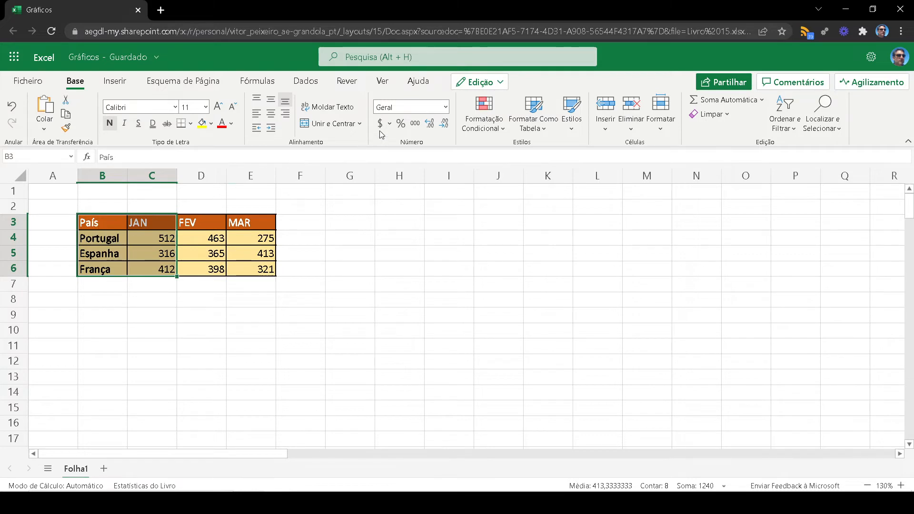
pyautogui.click(114, 81)
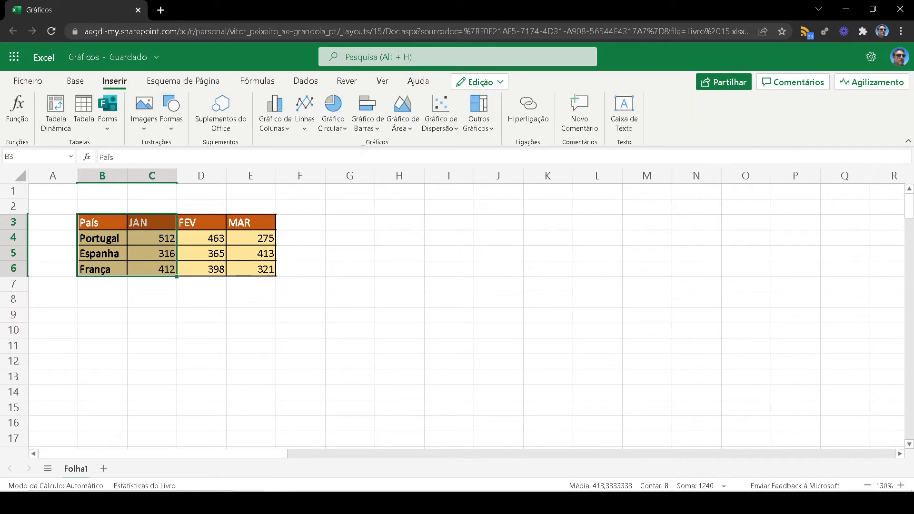
pyautogui.click(369, 121)
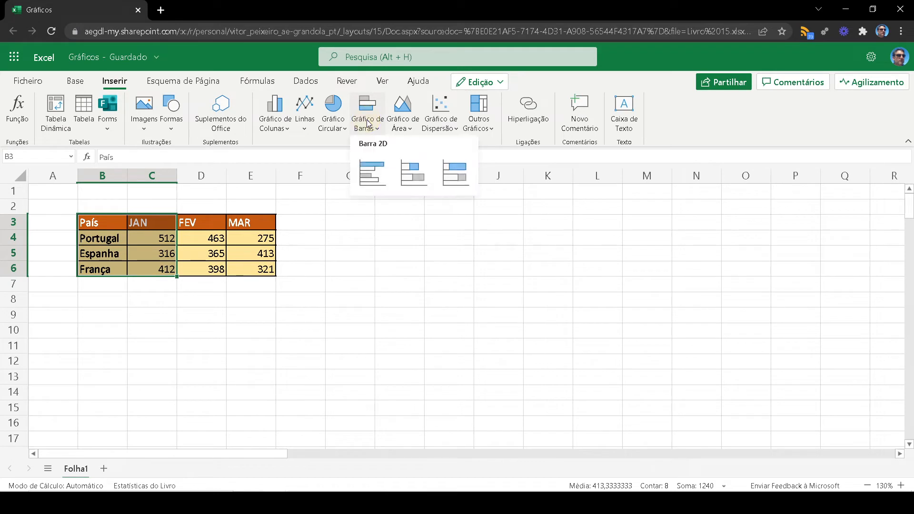
pyautogui.click(371, 182)
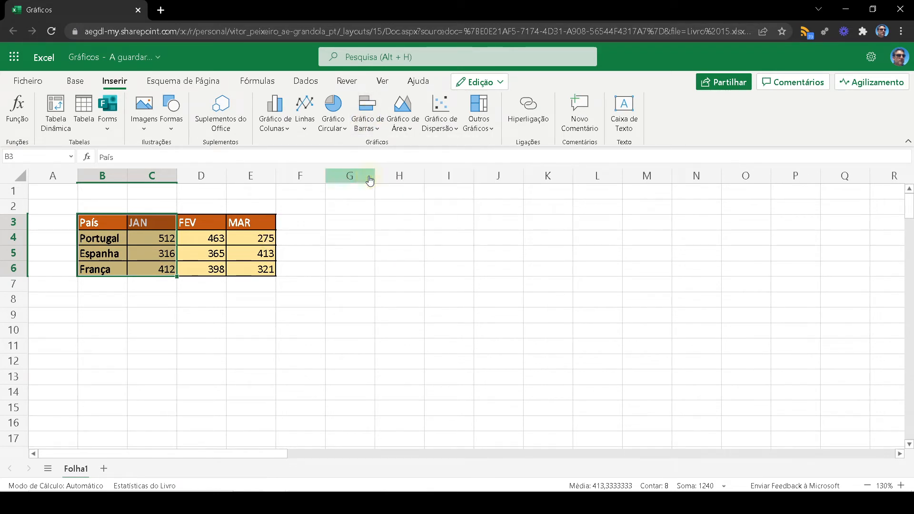
# Move the JAN bar chart away from the data table to about columns J to R.
pyautogui.moveTo(400, 214); pyautogui.dragTo(464, 202)
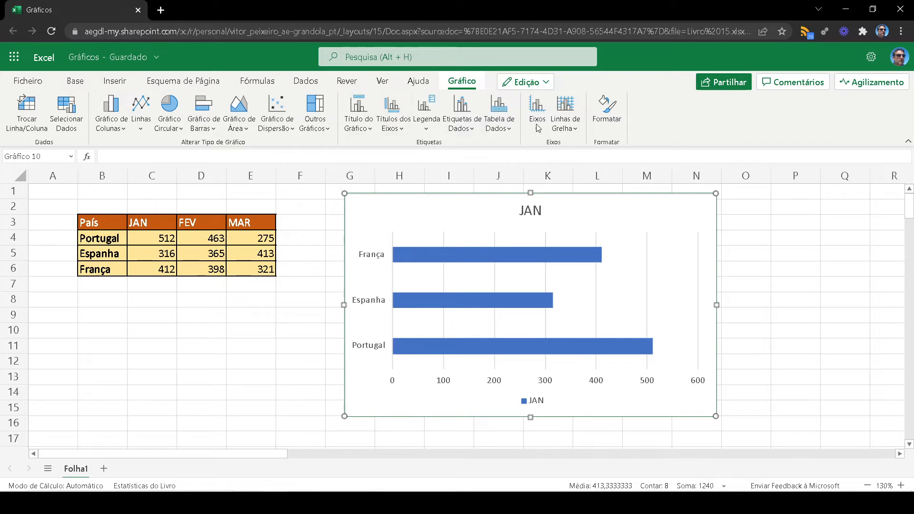
pyautogui.click(608, 115)
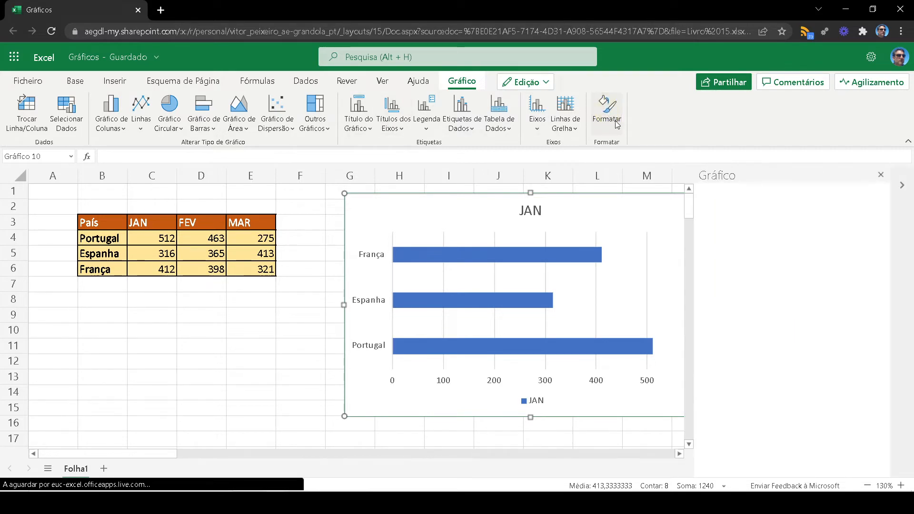
pyautogui.click(881, 176)
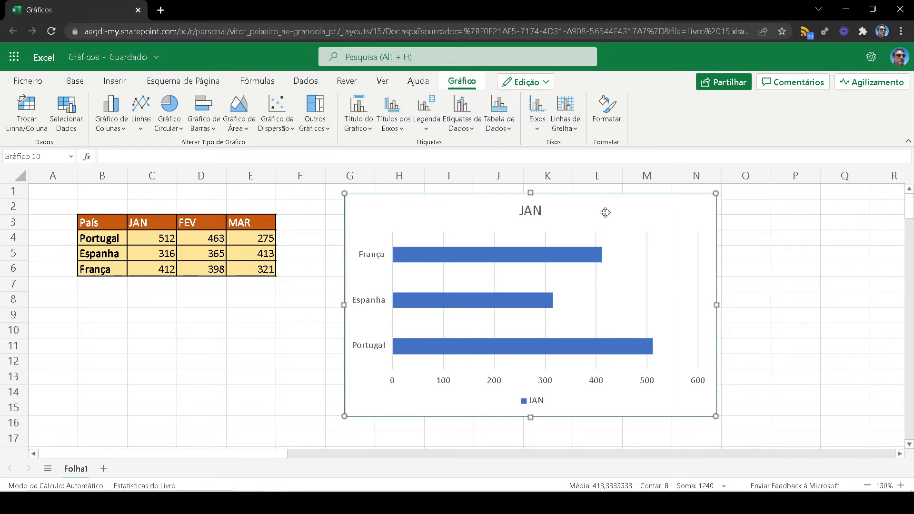
pyautogui.moveTo(604, 212); pyautogui.dragTo(675, 220)
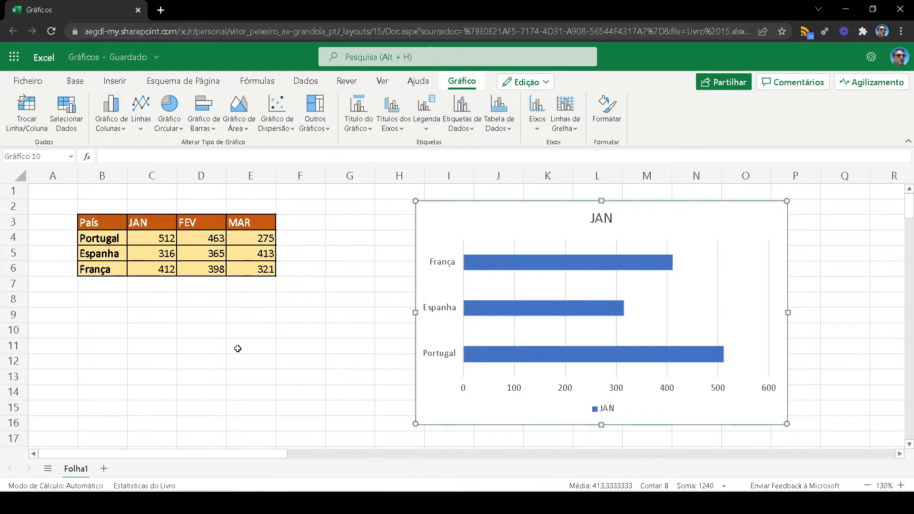
pyautogui.moveTo(491, 212); pyautogui.dragTo(583, 217)
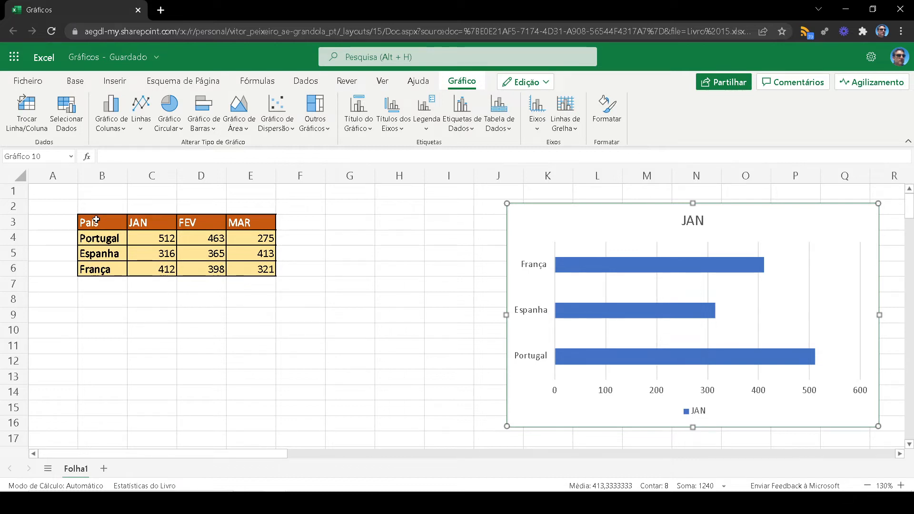
# Insert a 2D clustered column chart from the País and MAR columns (B3:B6 and E3:E6) and move it over the JAN chart.
pyautogui.moveTo(96, 220); pyautogui.dragTo(96, 272)
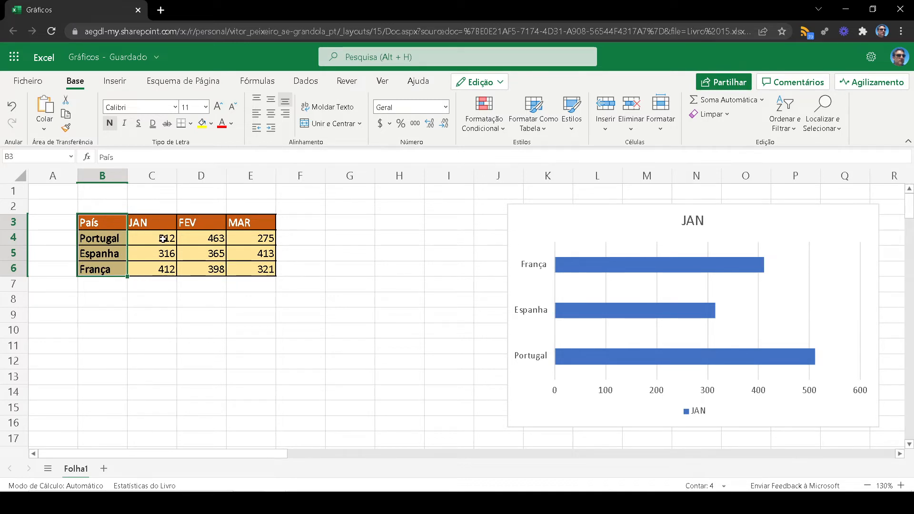
pyautogui.moveTo(255, 217); pyautogui.dragTo(255, 266)
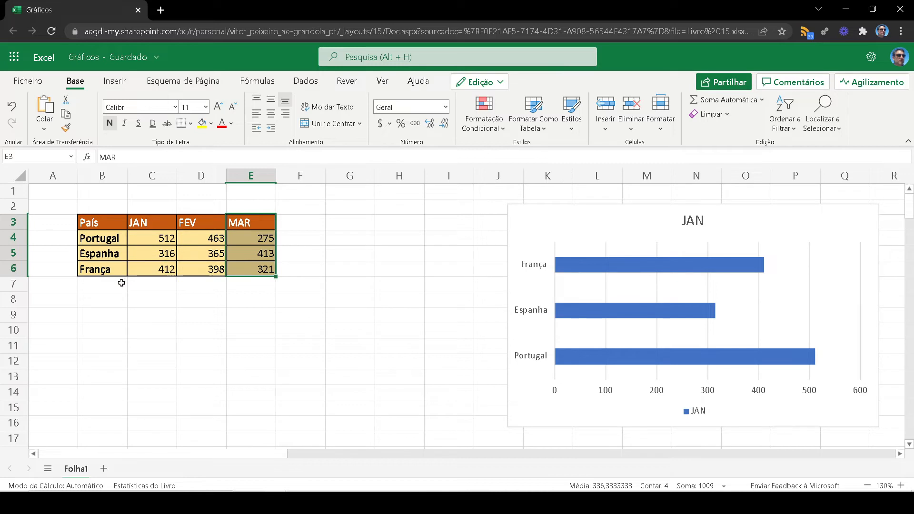
pyautogui.moveTo(100, 220); pyautogui.dragTo(100, 268)
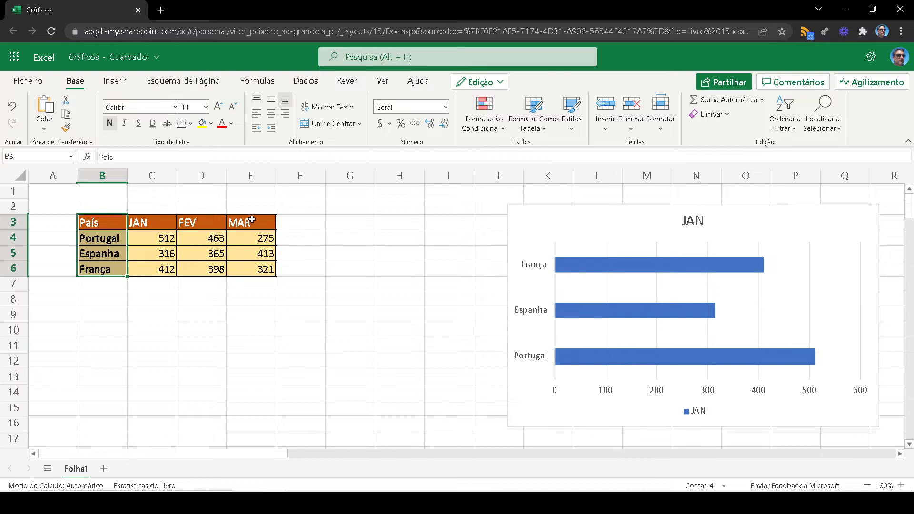
pyautogui.keyDown('ctrl'); pyautogui.moveTo(252, 220); pyautogui.dragTo(255, 268); pyautogui.keyUp('ctrl')
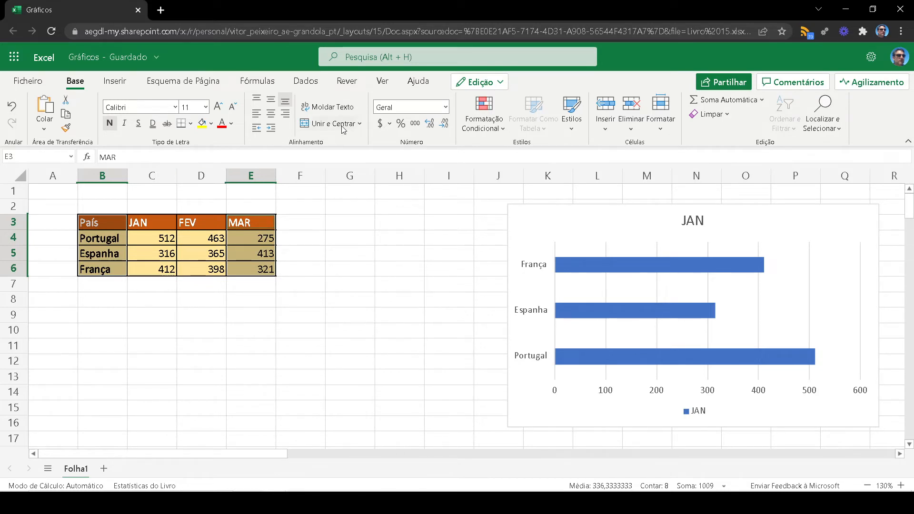
pyautogui.click(115, 81)
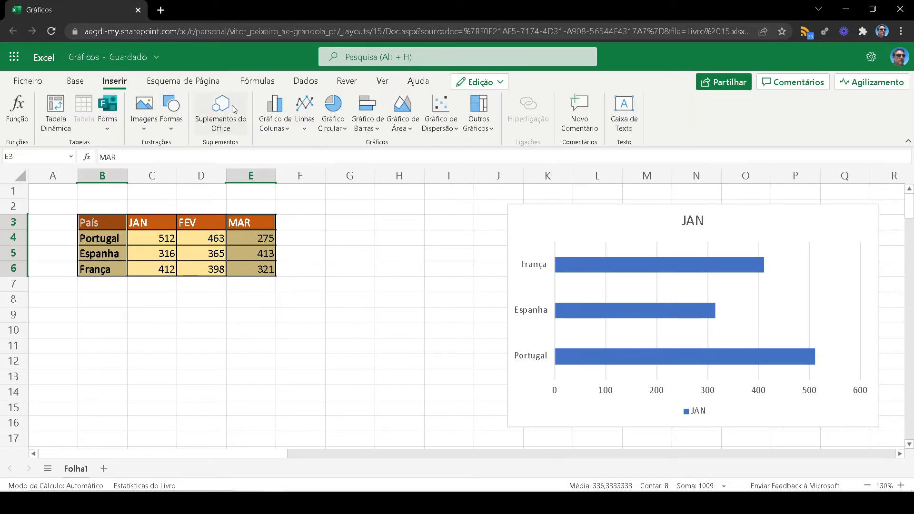
pyautogui.click(276, 122)
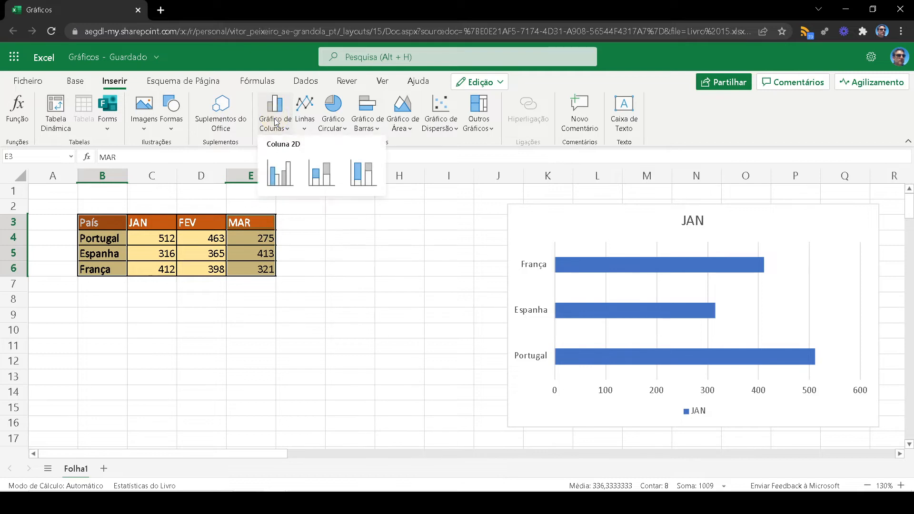
pyautogui.click(289, 176)
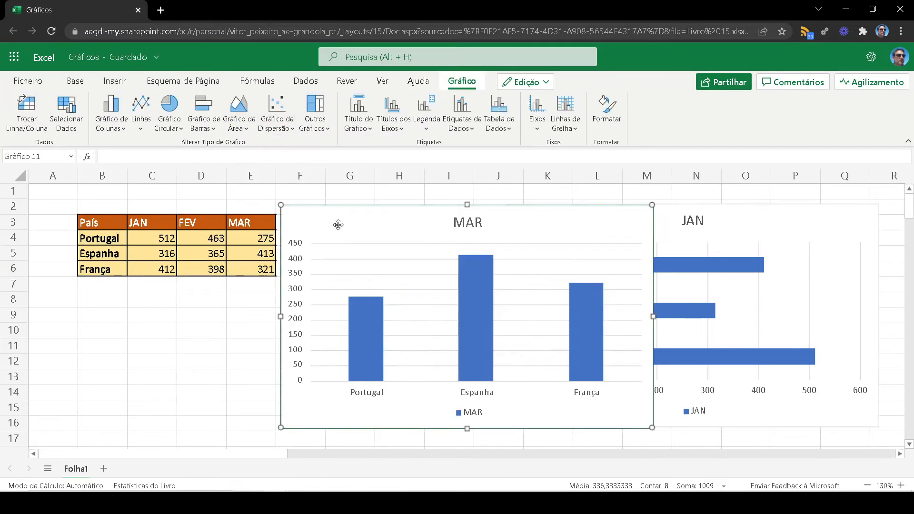
pyautogui.moveTo(395, 208); pyautogui.dragTo(530, 258)
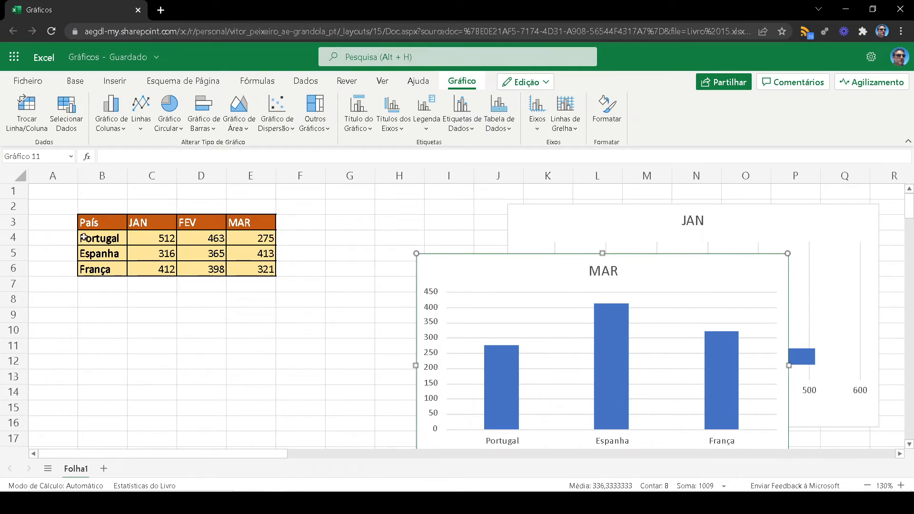
# Insert a line chart from the País, JAN and MAR columns (B3:C6 and E3:E6) and move it over the other charts.
pyautogui.moveTo(99, 222); pyautogui.dragTo(153, 267)
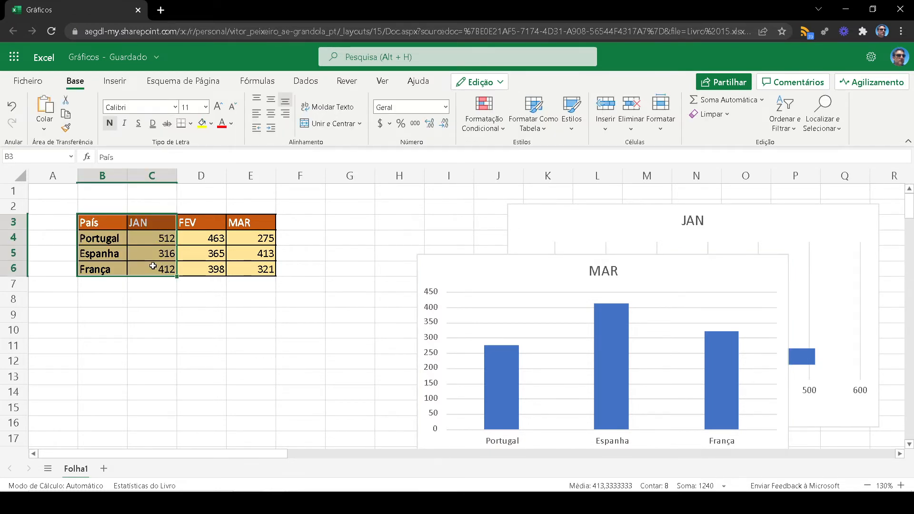
pyautogui.moveTo(245, 222); pyautogui.dragTo(244, 268)
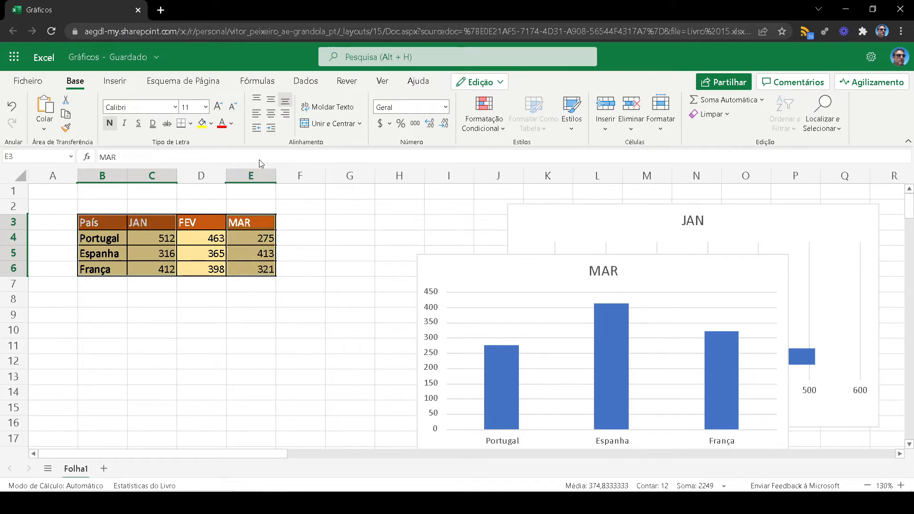
pyautogui.click(123, 87)
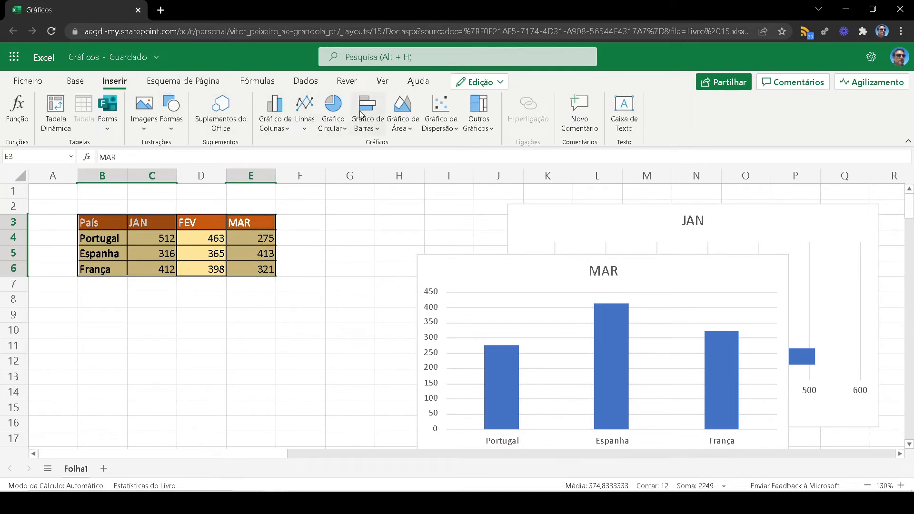
pyautogui.click(308, 121)
pyautogui.click(314, 173)
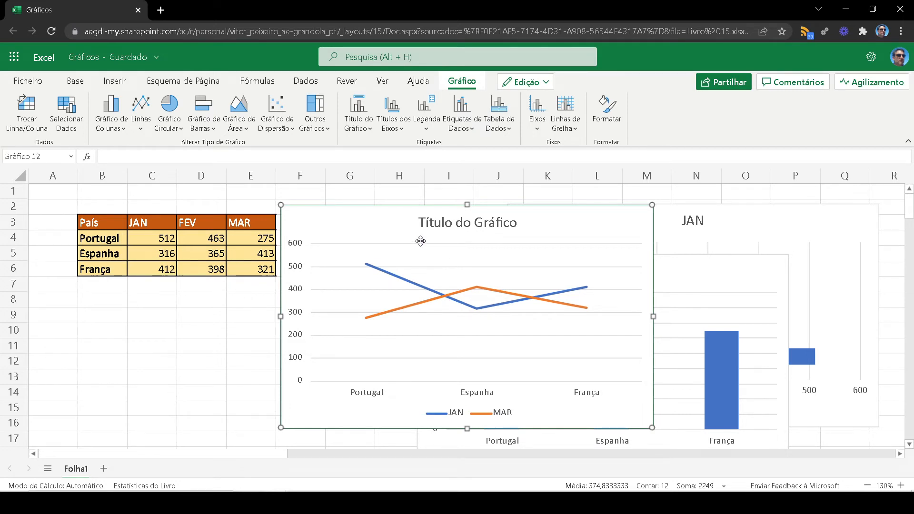
pyautogui.moveTo(346, 227); pyautogui.dragTo(629, 222)
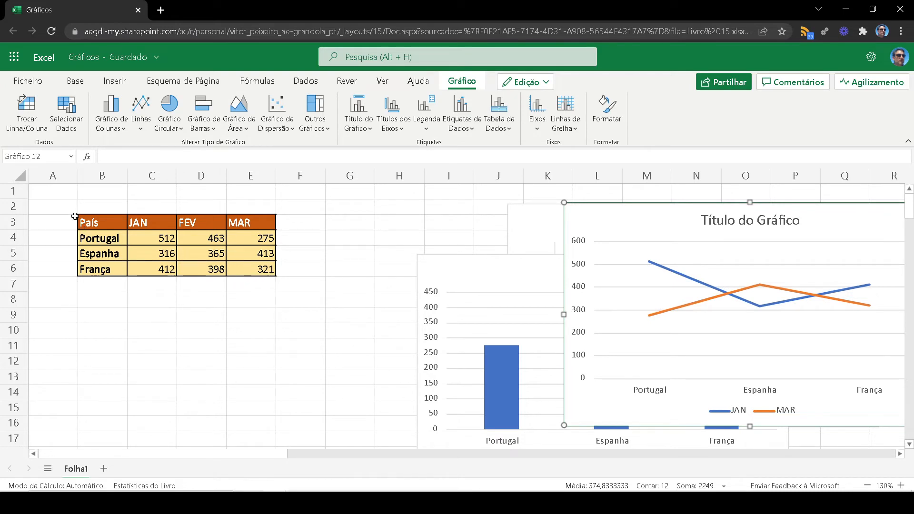
# Insert a 2D clustered column chart from the header, Portugal and França rows (B3:E4 and B6:E6).
pyautogui.moveTo(90, 222); pyautogui.dragTo(254, 239)
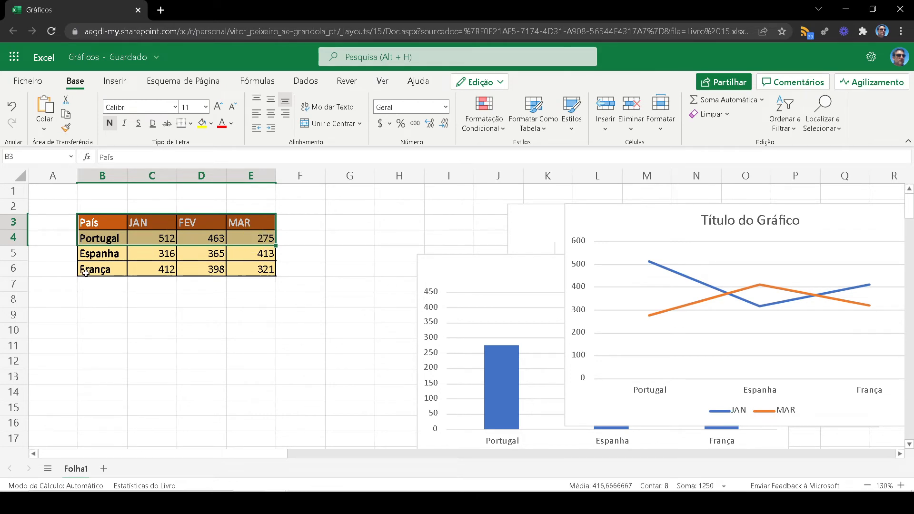
pyautogui.moveTo(85, 273); pyautogui.dragTo(255, 271)
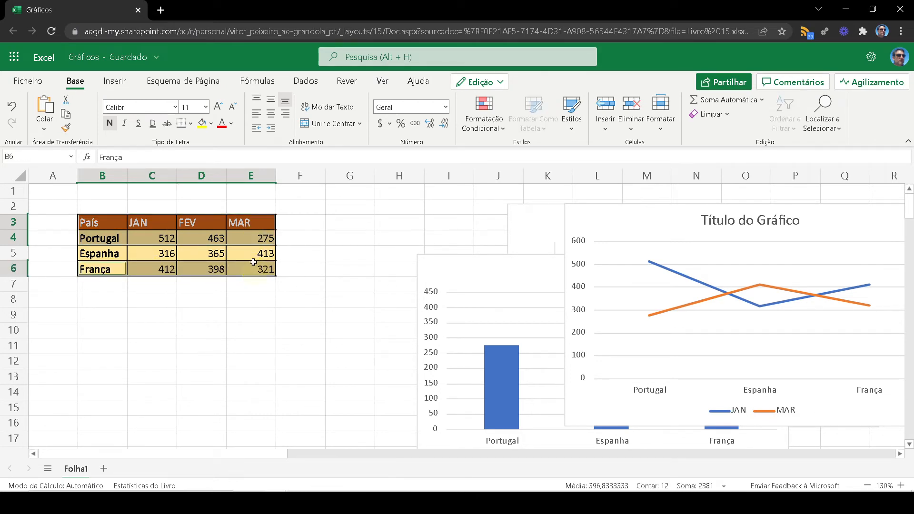
pyautogui.click(110, 83)
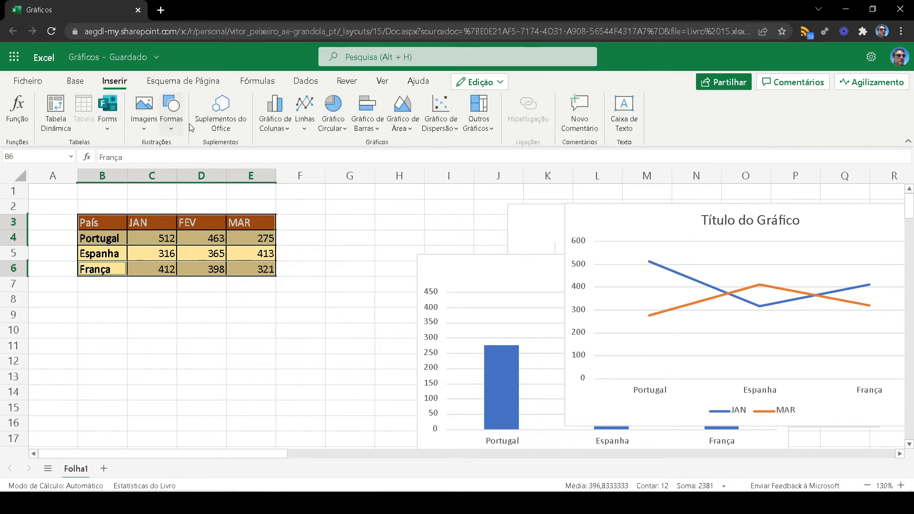
pyautogui.click(275, 121)
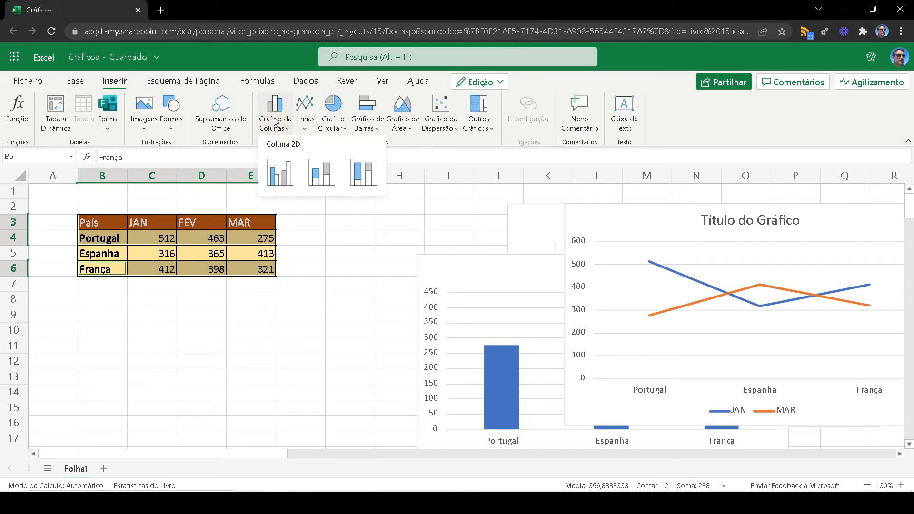
pyautogui.click(280, 173)
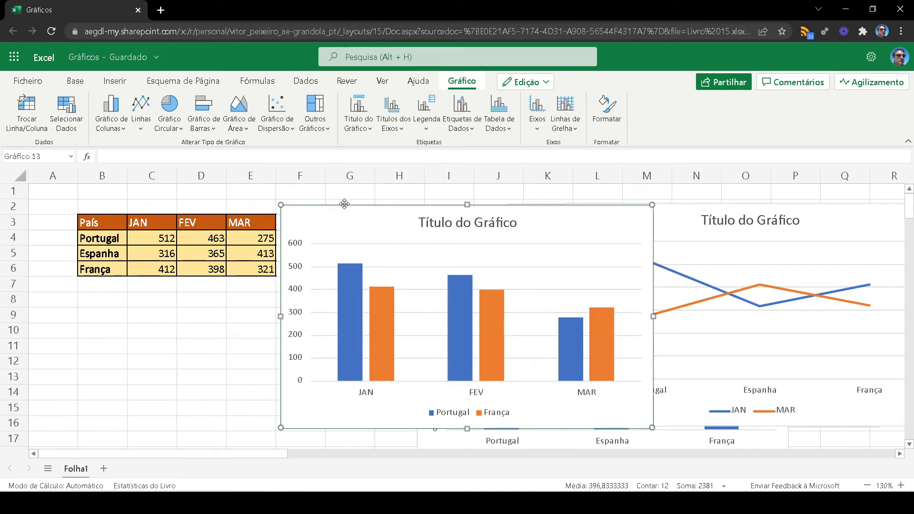
# Set the vertical axis limits of the Portugal and França column chart to a minimum of 200 and a maximum of 550.
pyautogui.click(604, 110)
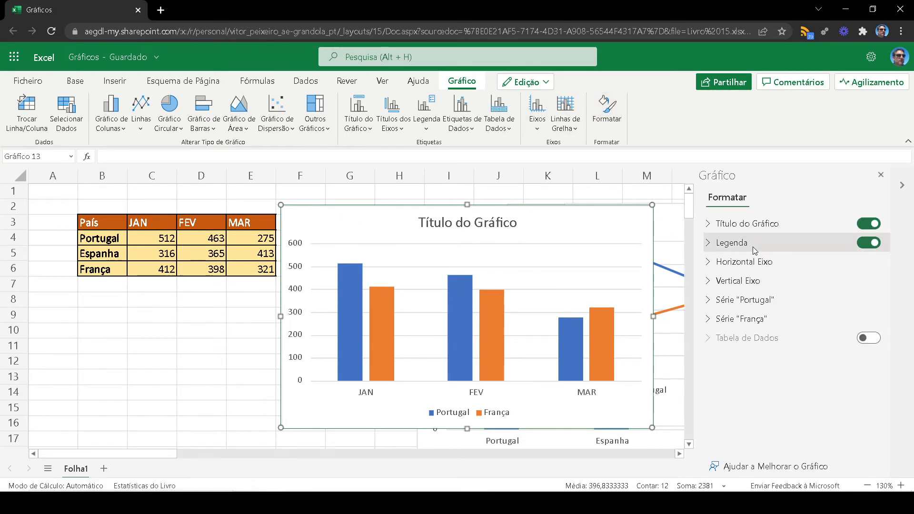
pyautogui.click(709, 261)
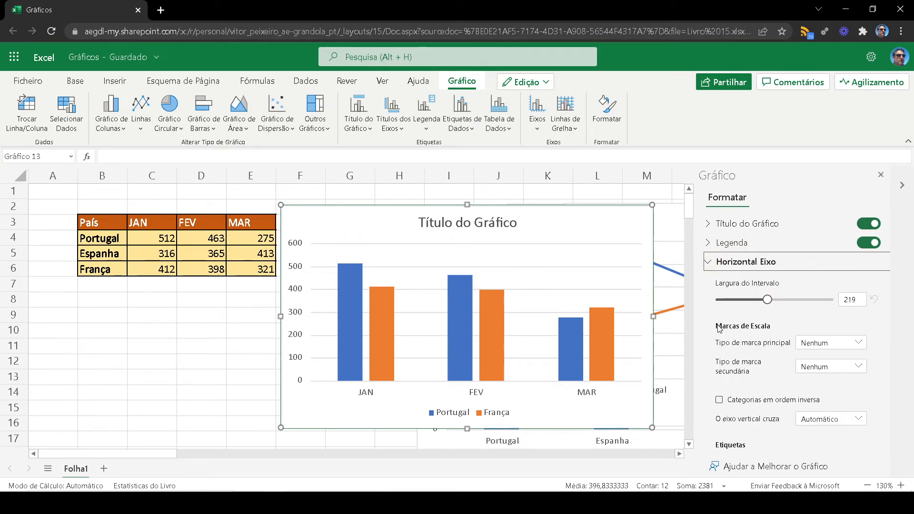
pyautogui.scroll(-5, 717, 387)
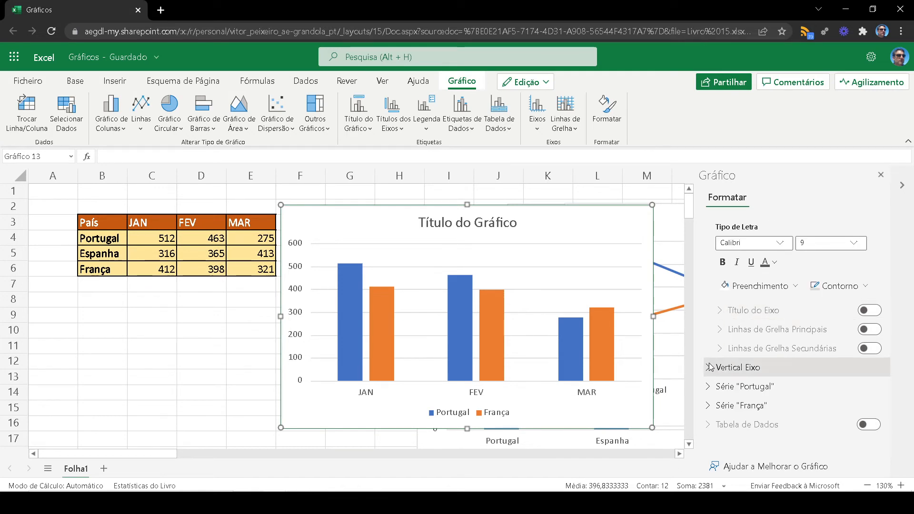
pyautogui.click(708, 367)
pyautogui.scroll(-3, 745, 344)
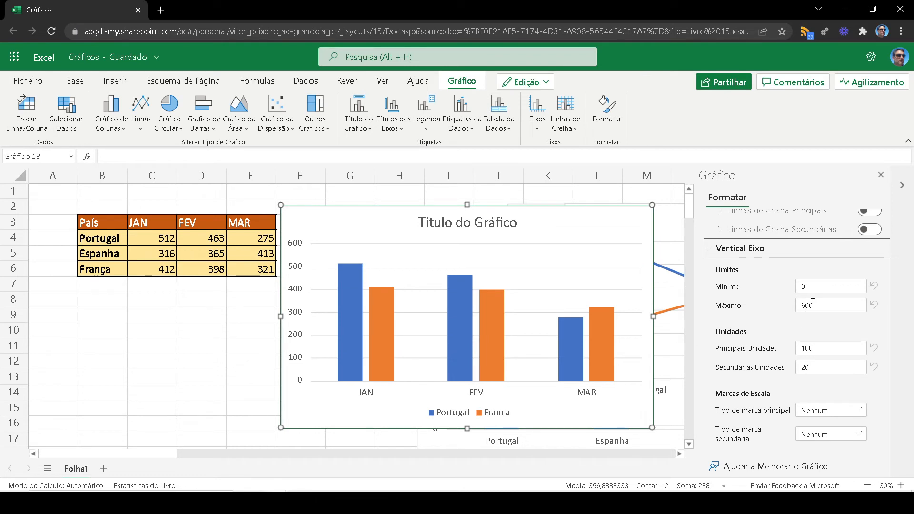
pyautogui.click(822, 288)
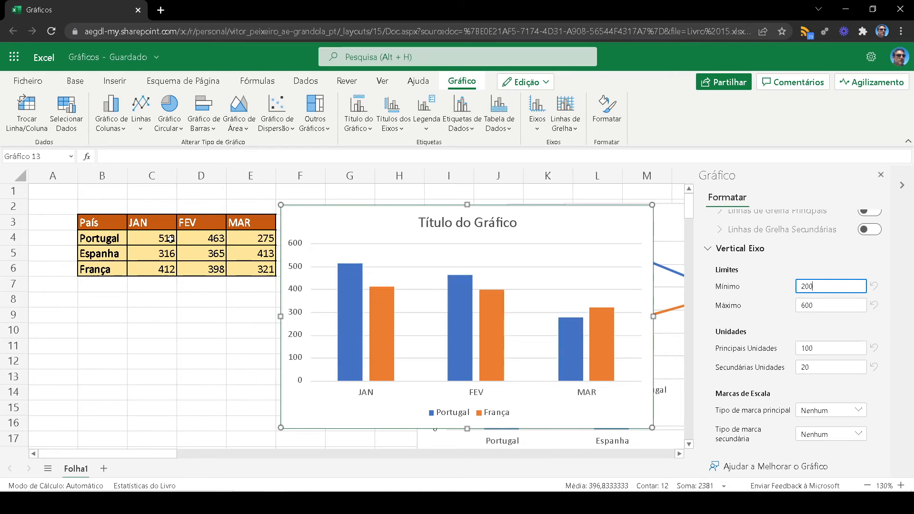
pyautogui.doubleClick(816, 305)
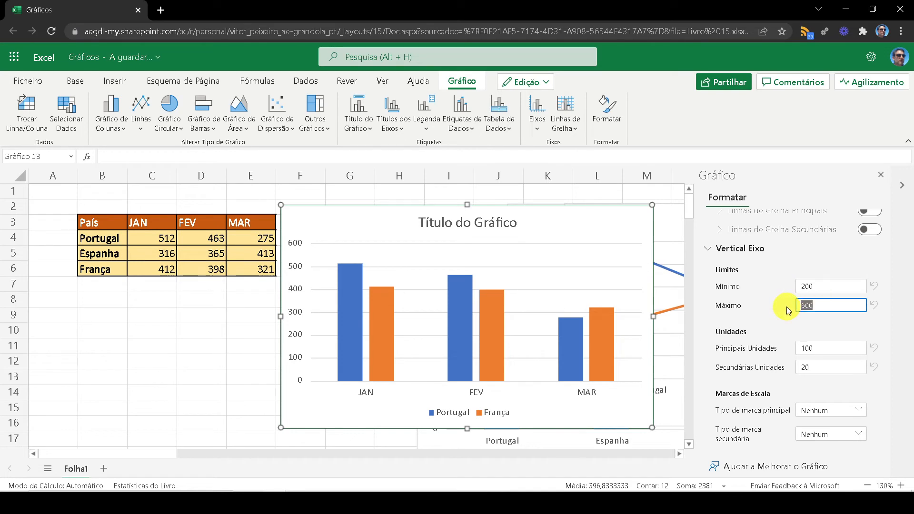
pyautogui.write('5505')
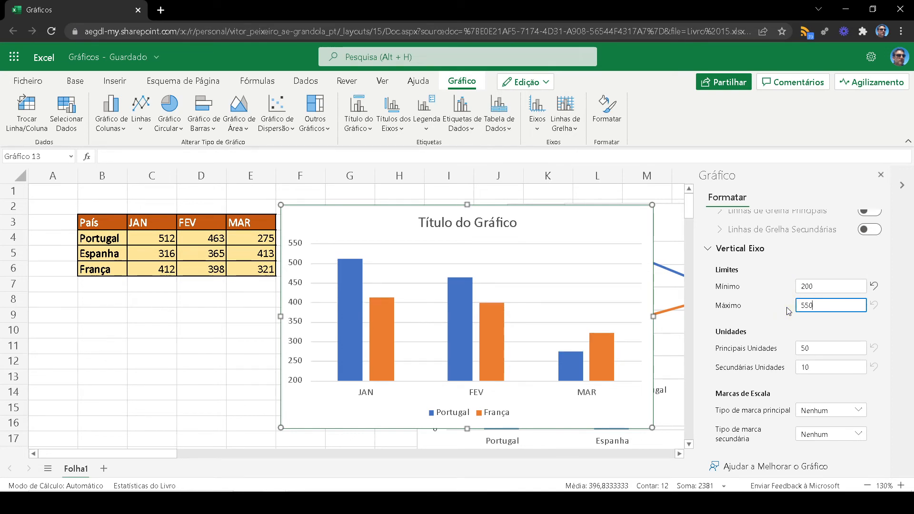
# Examine the vertical axis units and the formatting options of the Portugal and França series in the column chart.
pyautogui.scroll(-1, 817, 281)
pyautogui.click(812, 288)
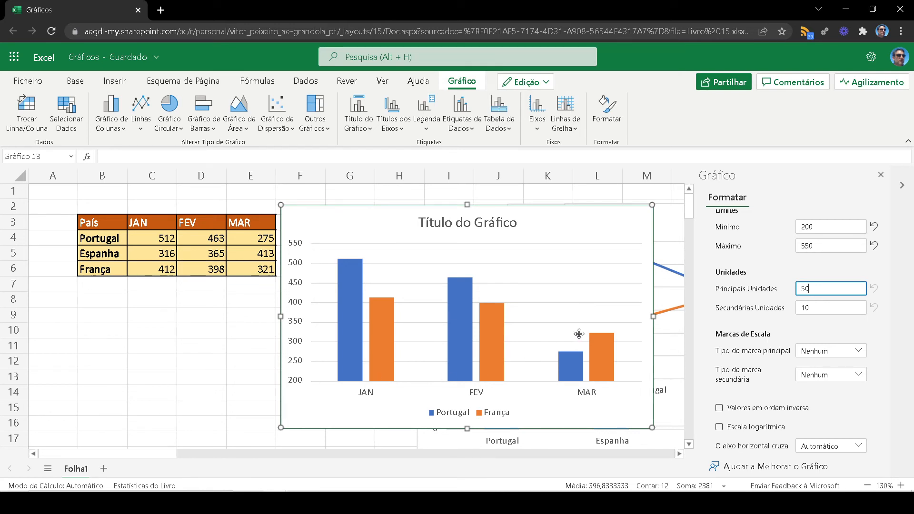
pyautogui.scroll(-10, 823, 338)
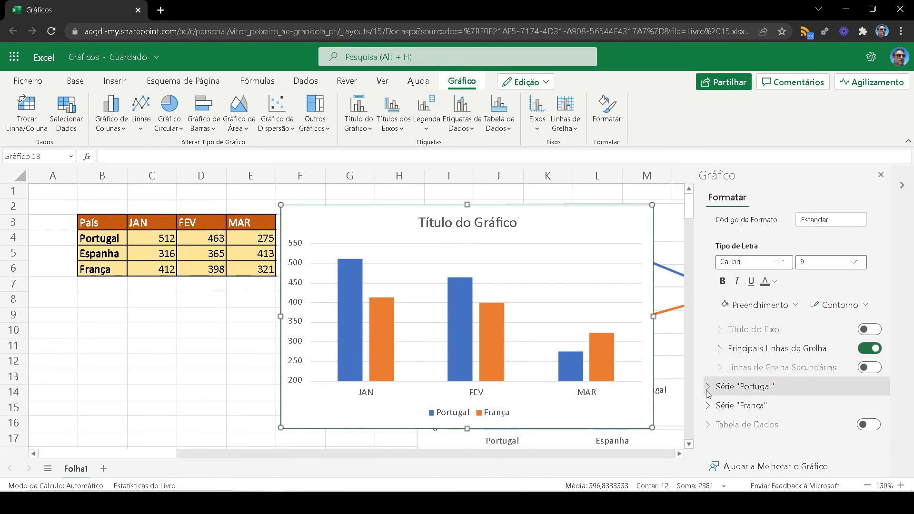
pyautogui.click(743, 386)
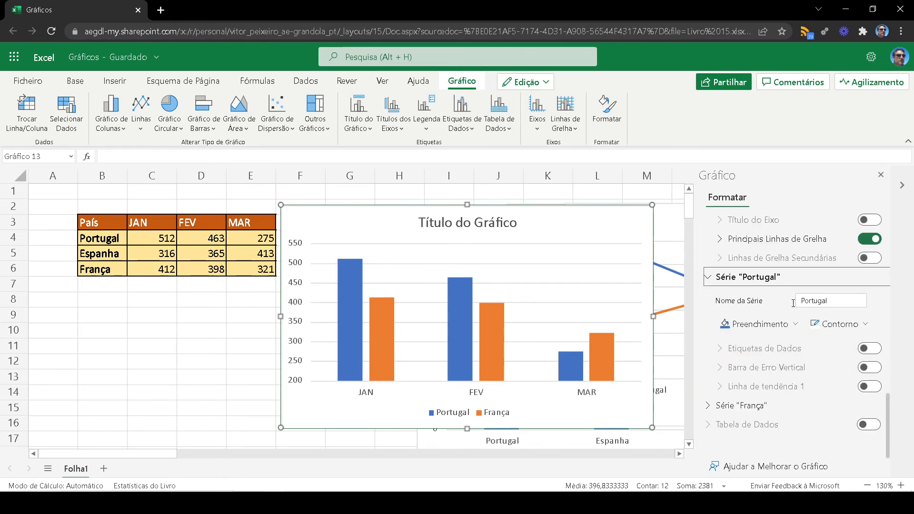
pyautogui.click(707, 405)
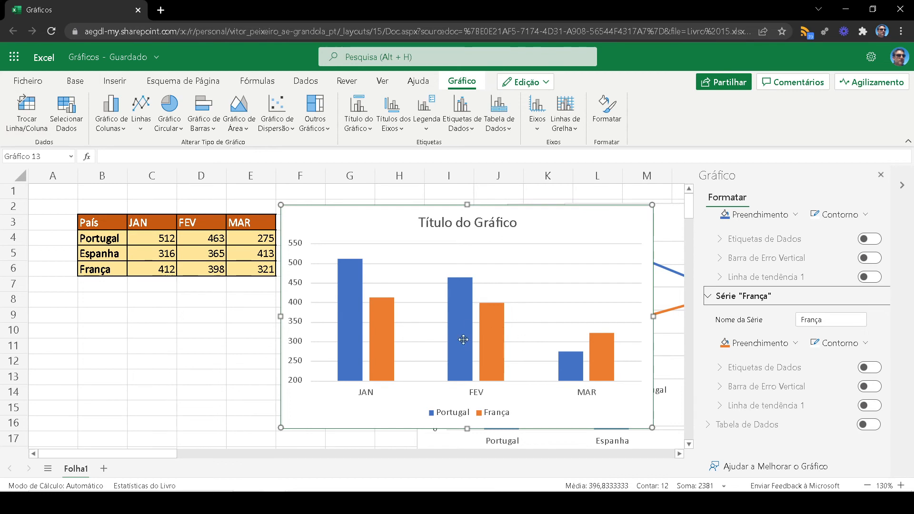
pyautogui.click(486, 333)
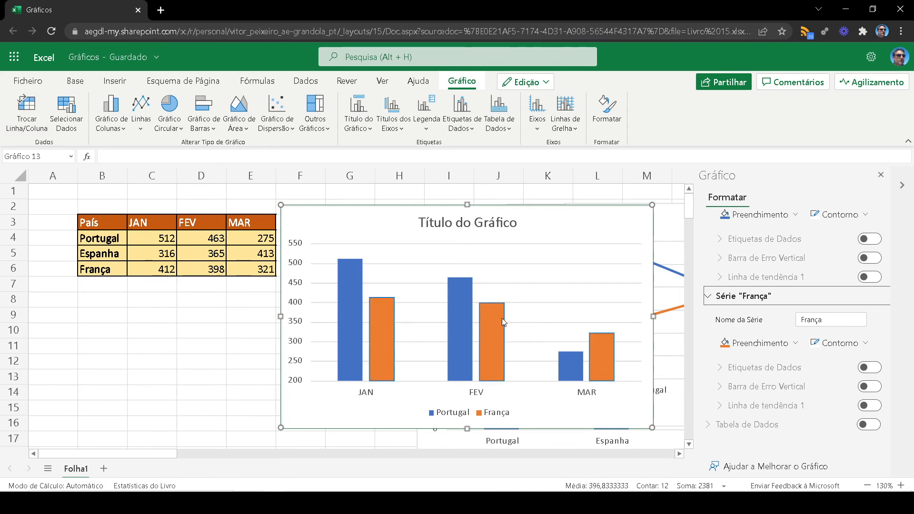
pyautogui.click(444, 419)
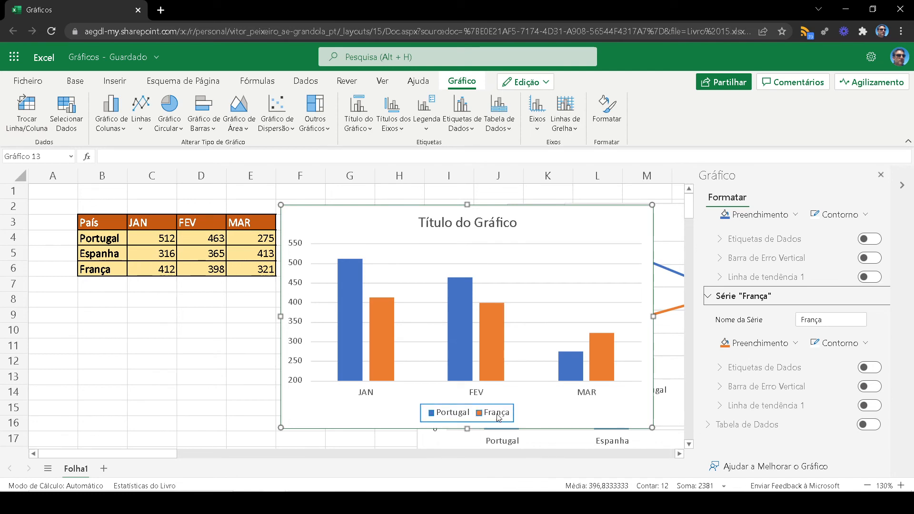
# Switch the chart's rows and columns to group the bars by country, and switch them again to group by month.
pyautogui.click(28, 114)
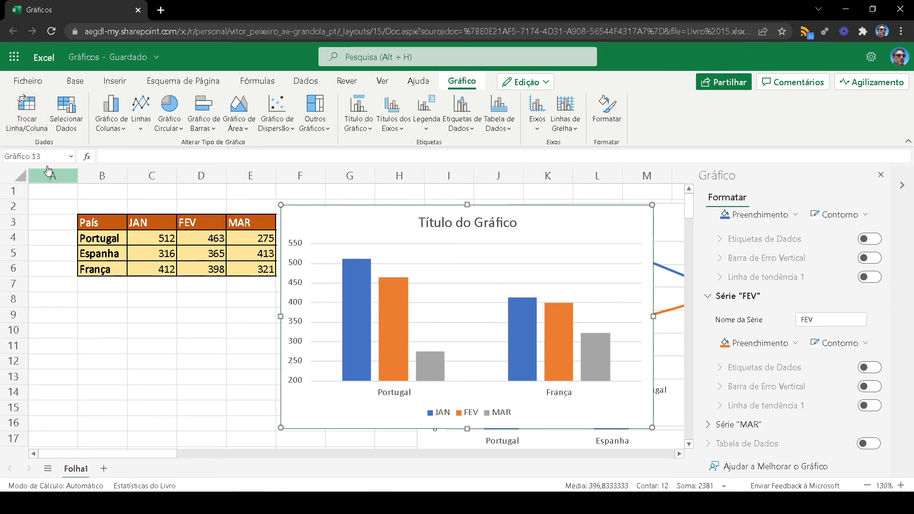
pyautogui.click(27, 109)
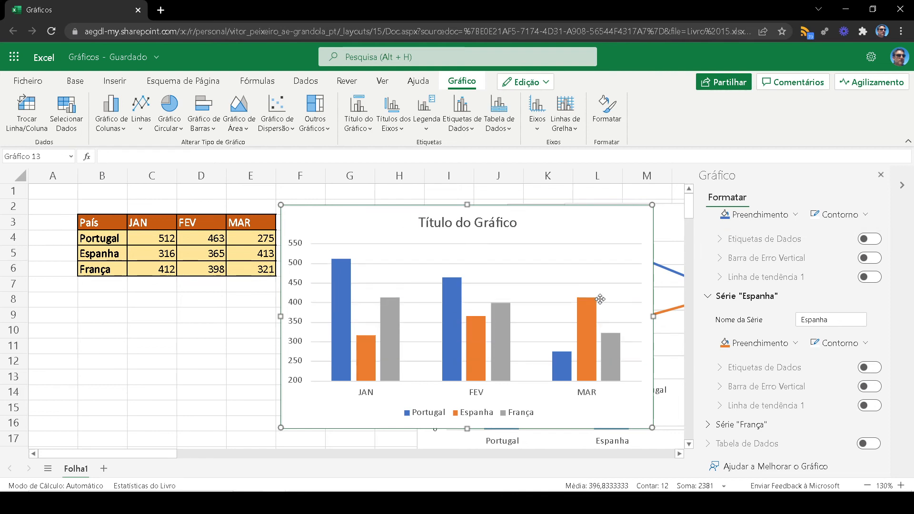
pyautogui.scroll(-1, 781, 302)
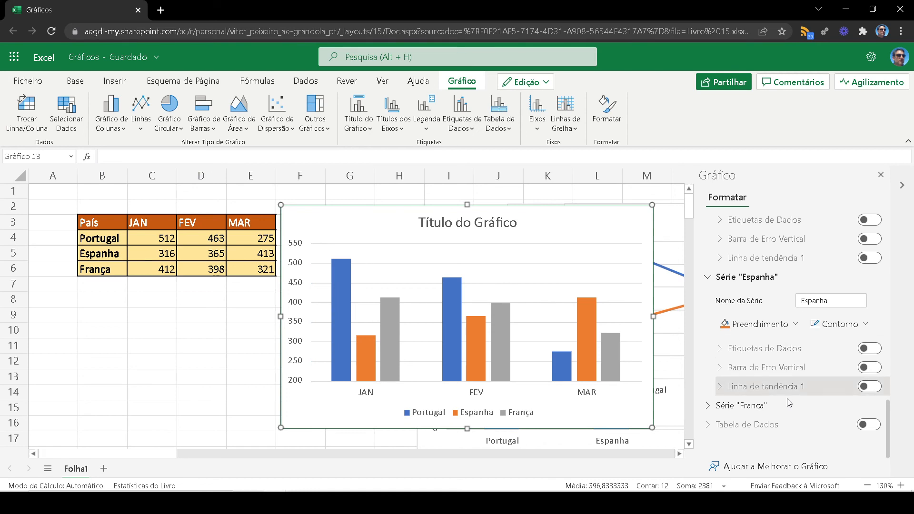
pyautogui.moveTo(887, 422); pyautogui.dragTo(888, 248)
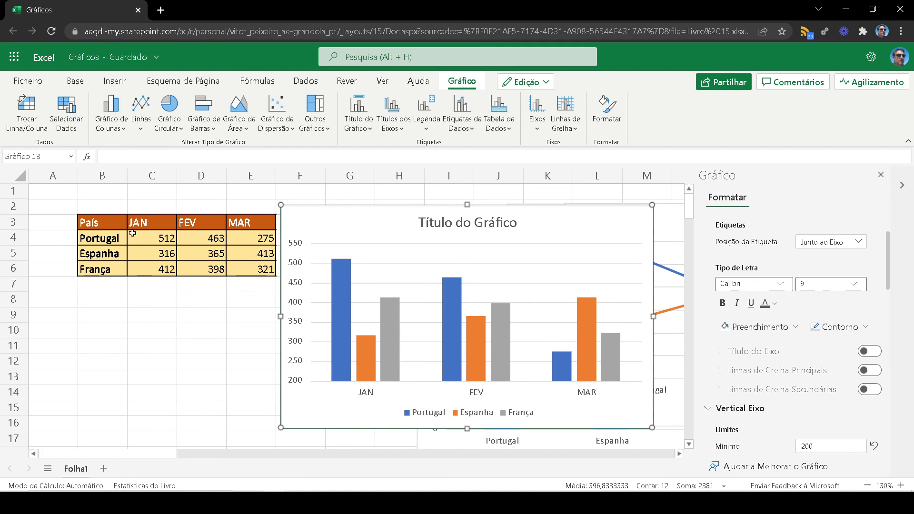
# Review the data table B3:E6 and the column chart's source data range, leaving the range selection without changes.
pyautogui.moveTo(101, 223); pyautogui.dragTo(257, 267)
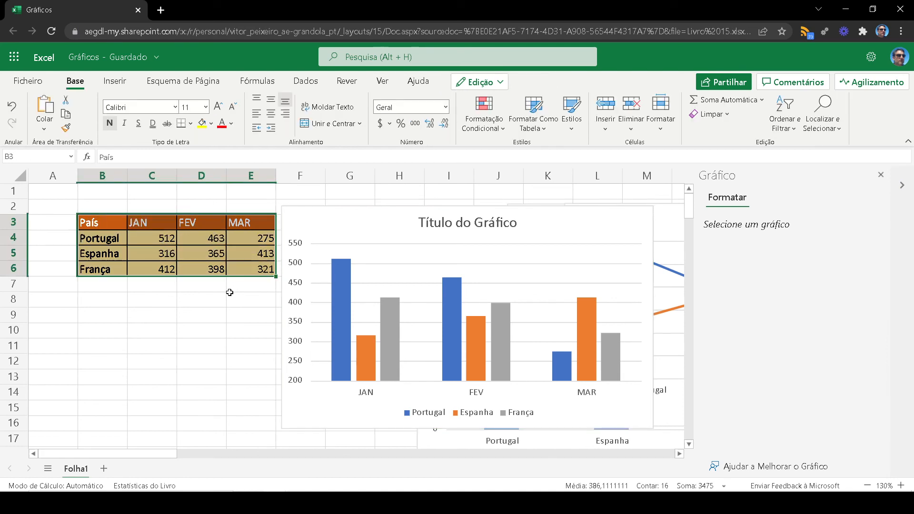
pyautogui.click(330, 229)
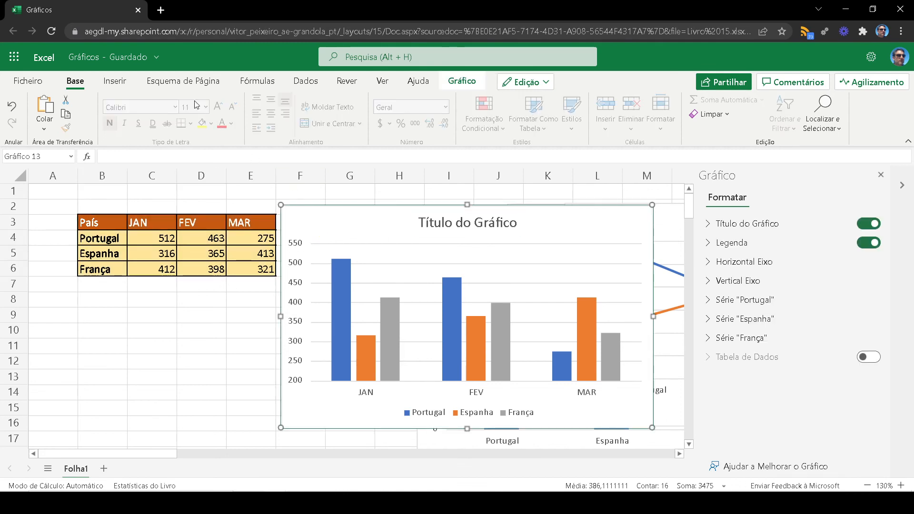
pyautogui.click(114, 81)
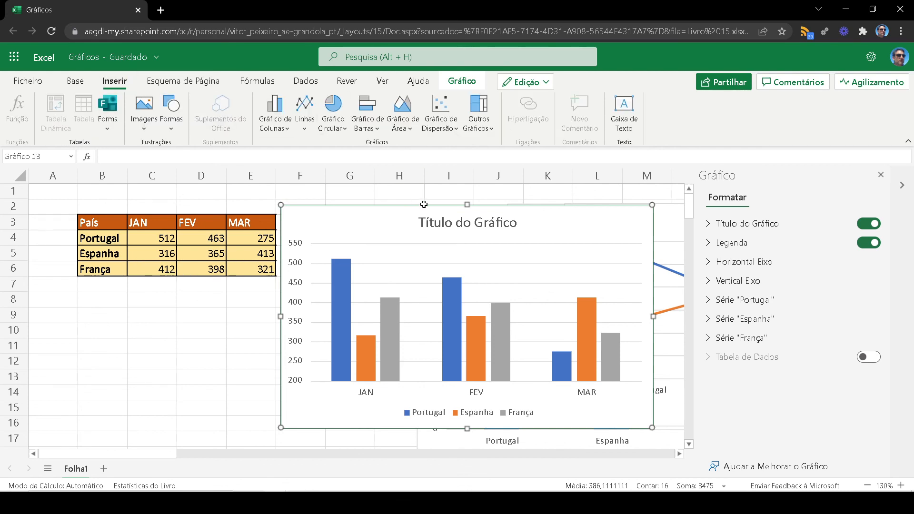
pyautogui.click(426, 243)
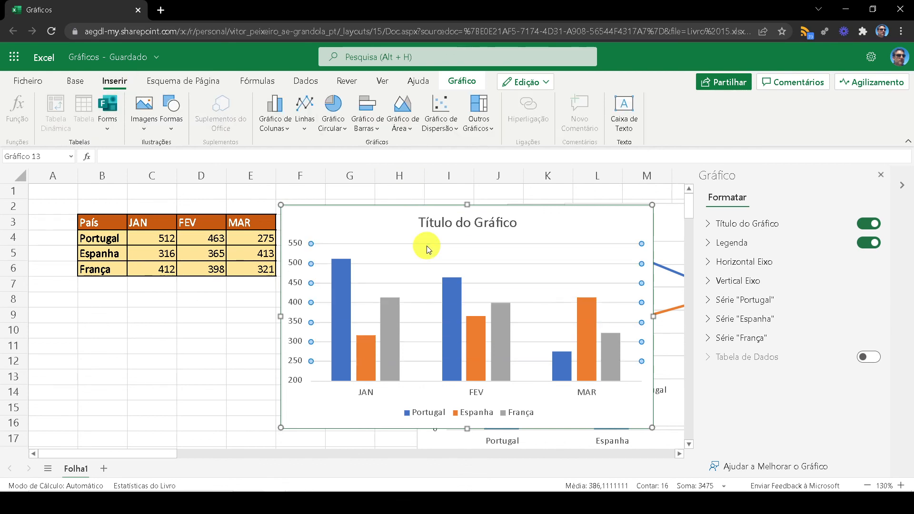
pyautogui.click(466, 82)
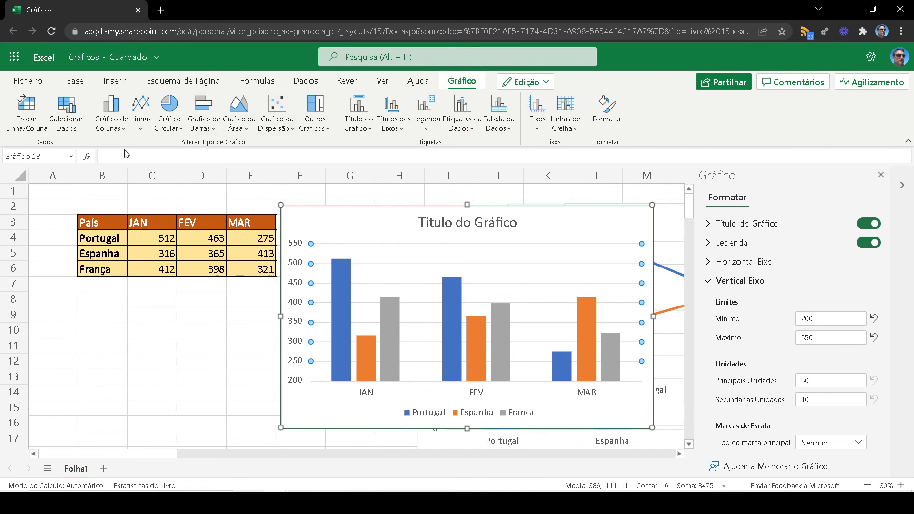
pyautogui.click(65, 122)
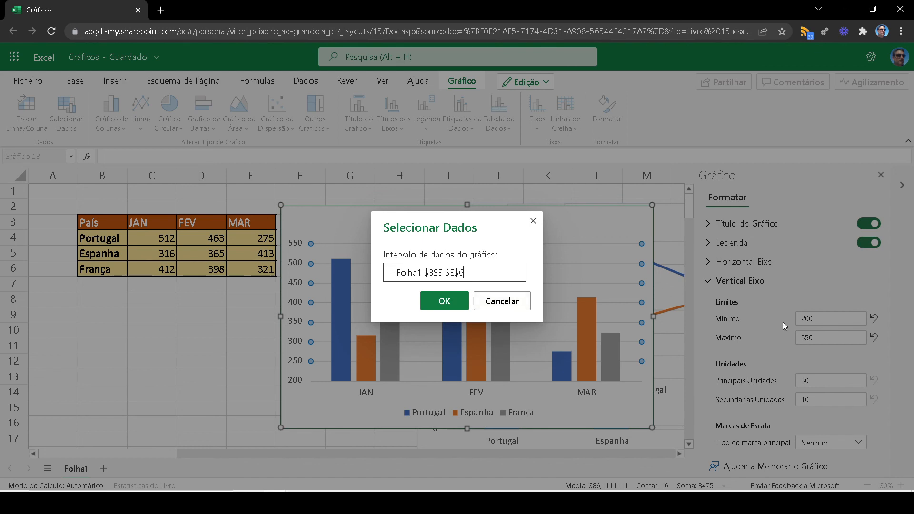
pyautogui.click(511, 304)
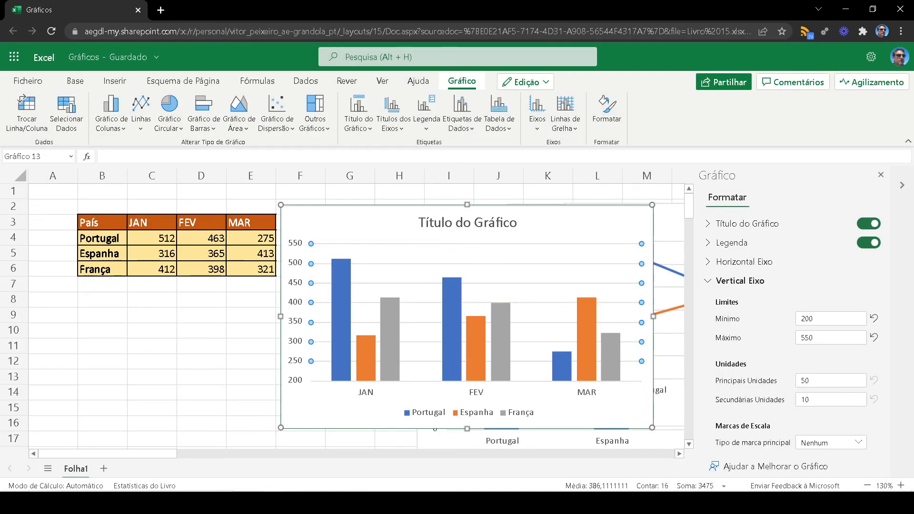